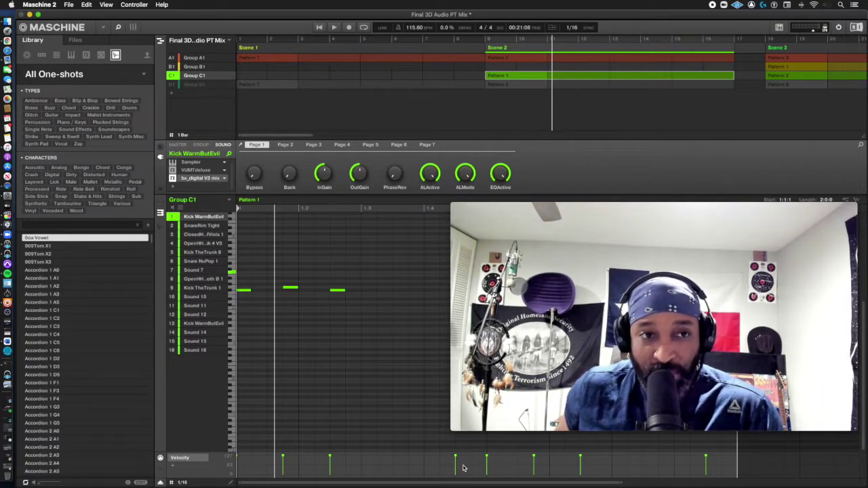
Play the song from the start, open the master's Weiss MM-1 maximizer and set its output trim to None
key(space)
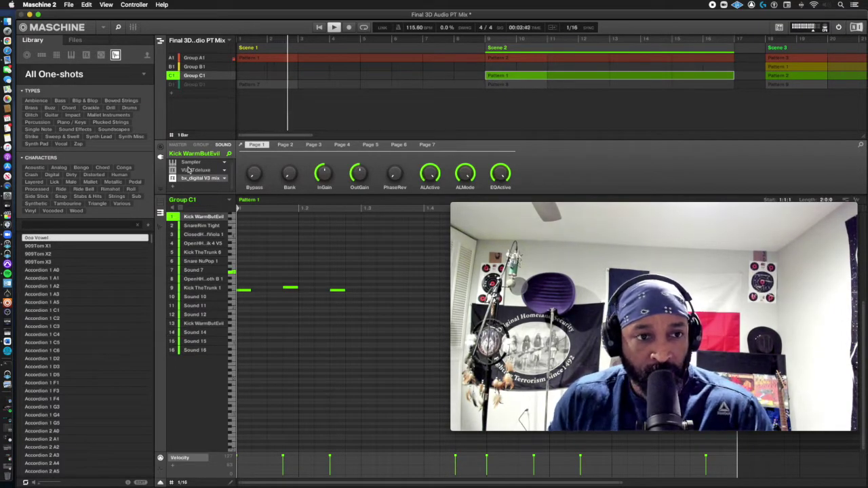
click(178, 145)
click(192, 170)
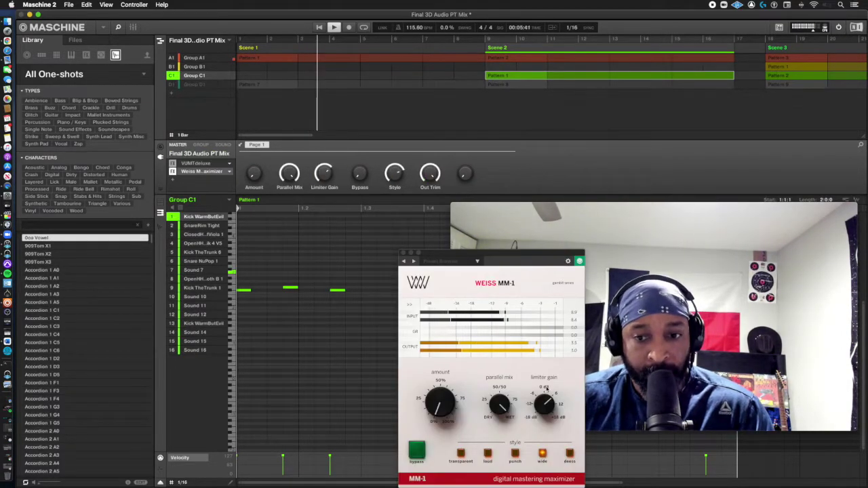
drag(469, 261, 77, 3)
click(302, 271)
click(319, 283)
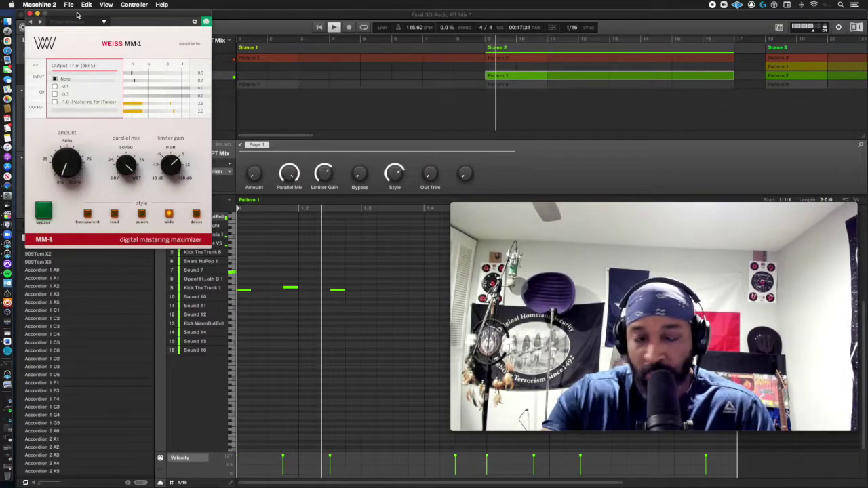
Raise the master maximizer's limiter gain to 10.4 dB and close the plug-in window
mouse_move(169, 162)
drag(170, 161, 182, 154)
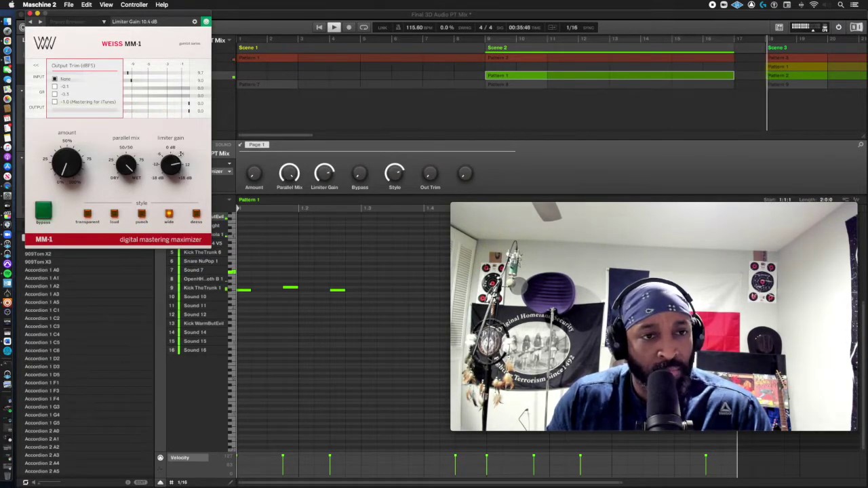
click(30, 13)
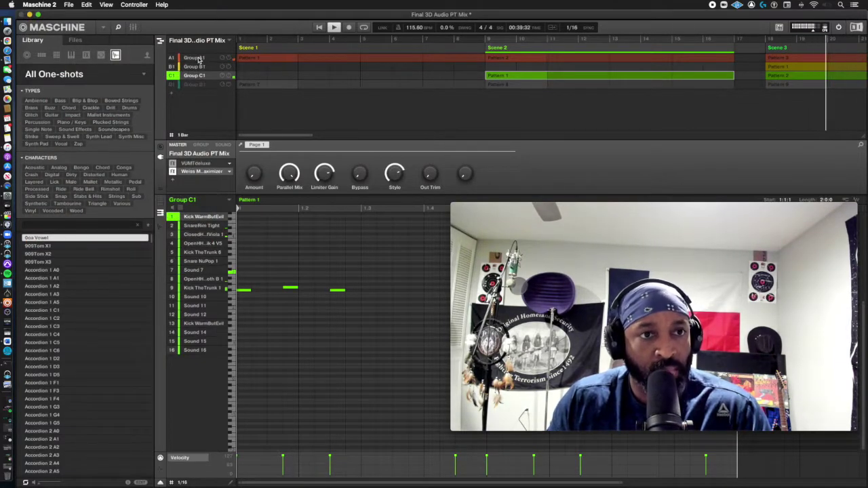
Set the low-cut filter to 250 Hz in the bx_digital V3 mix EQ on Group A1's third Serato Sample sound
click(194, 58)
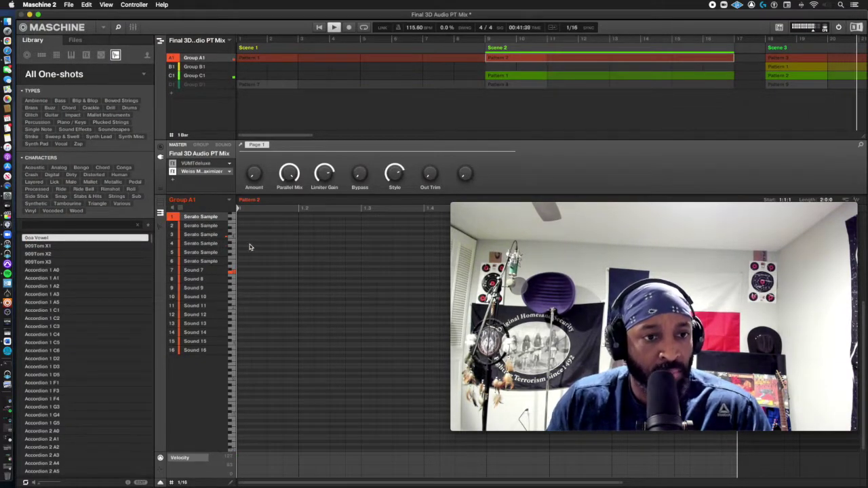
click(212, 234)
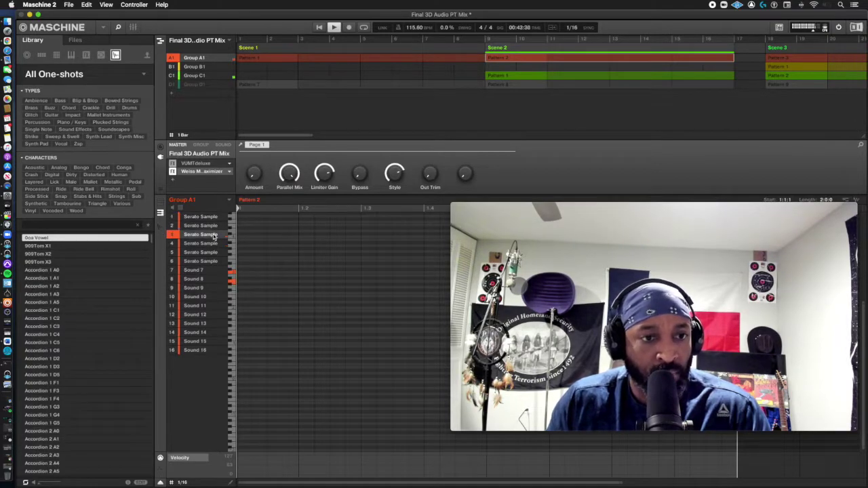
click(223, 145)
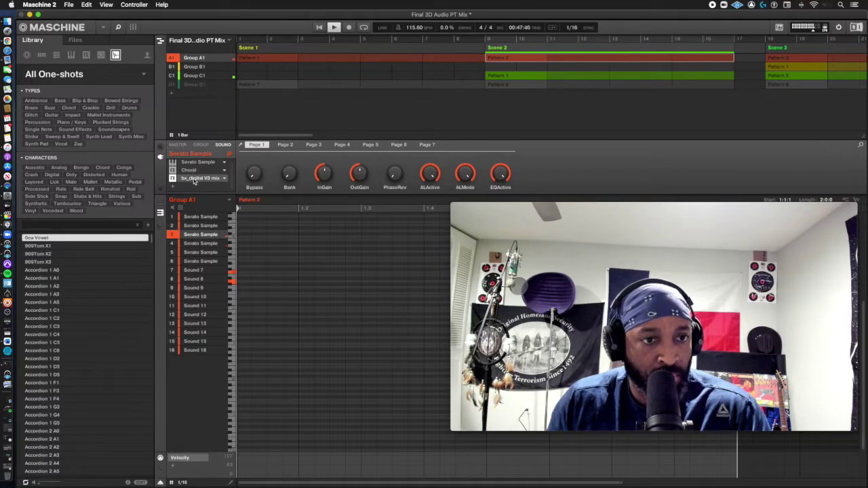
double_click(194, 179)
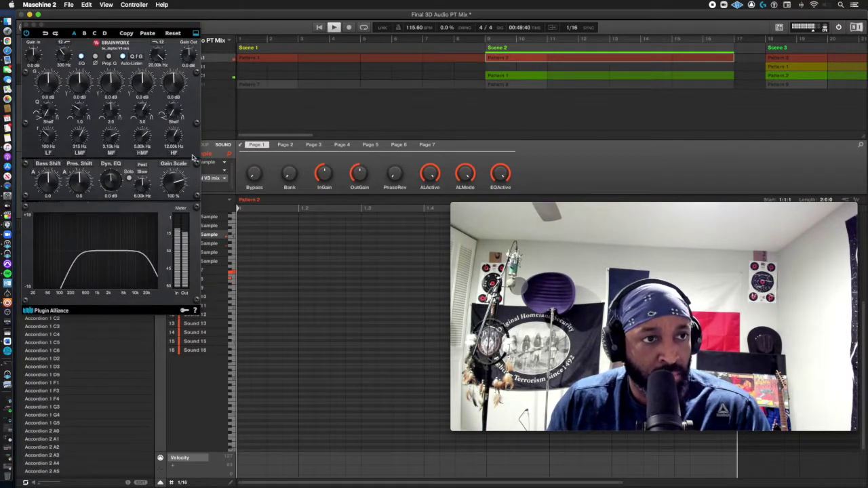
click(61, 65)
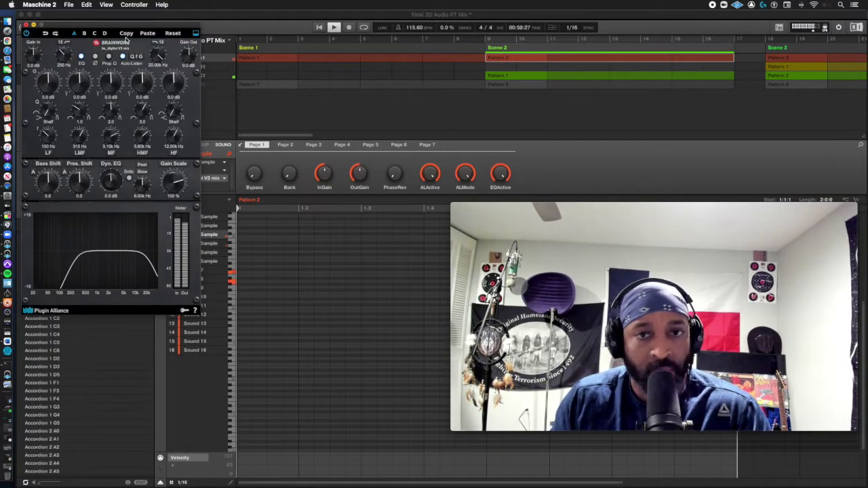
click(26, 25)
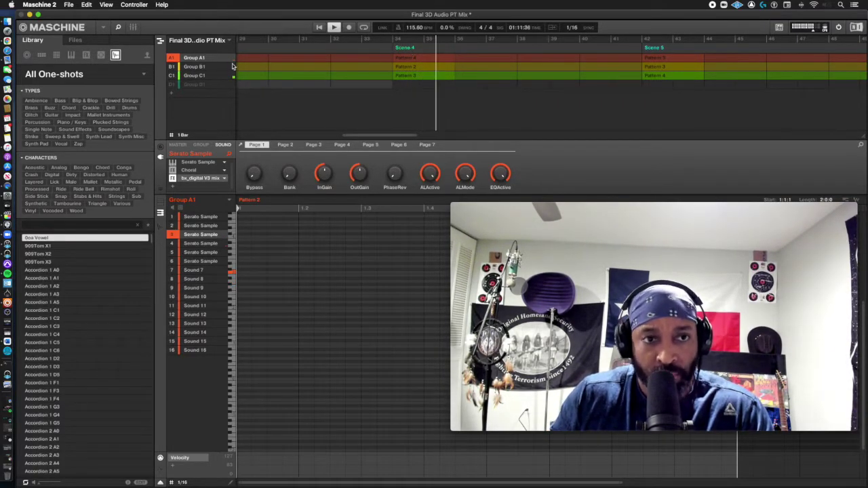
Remove the bypassed Blackhole effect from the SnareRim Tight sound in Group C1
click(196, 75)
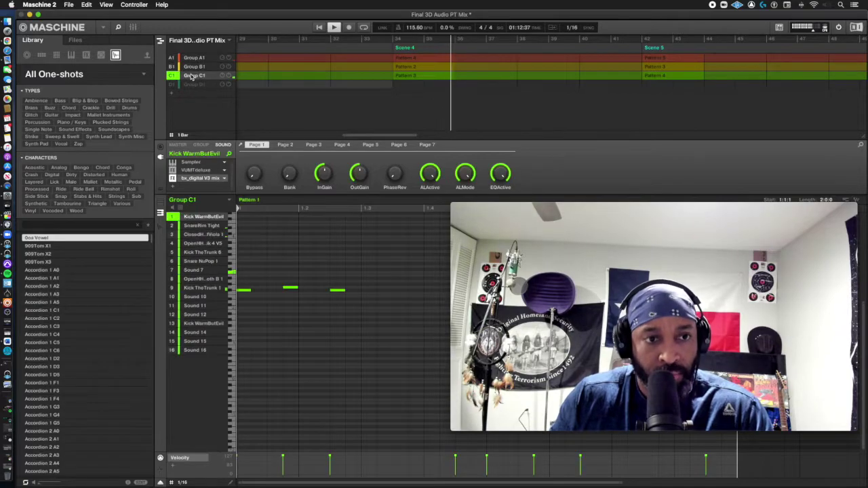
click(207, 226)
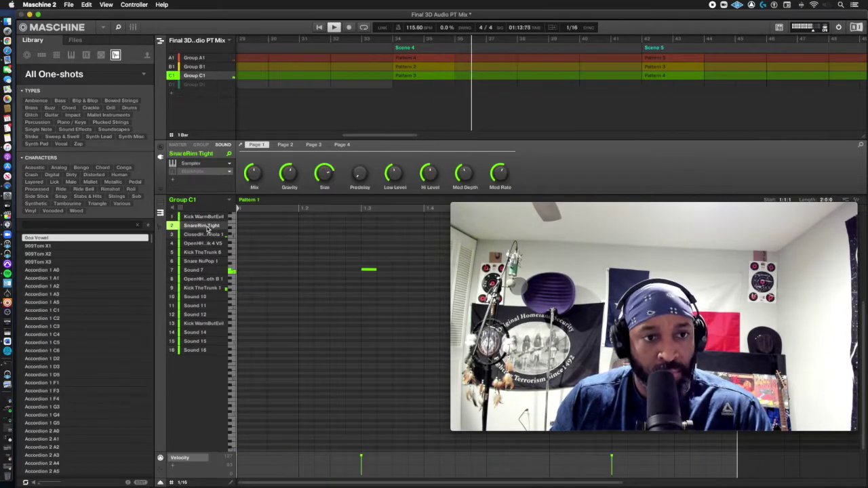
click(179, 163)
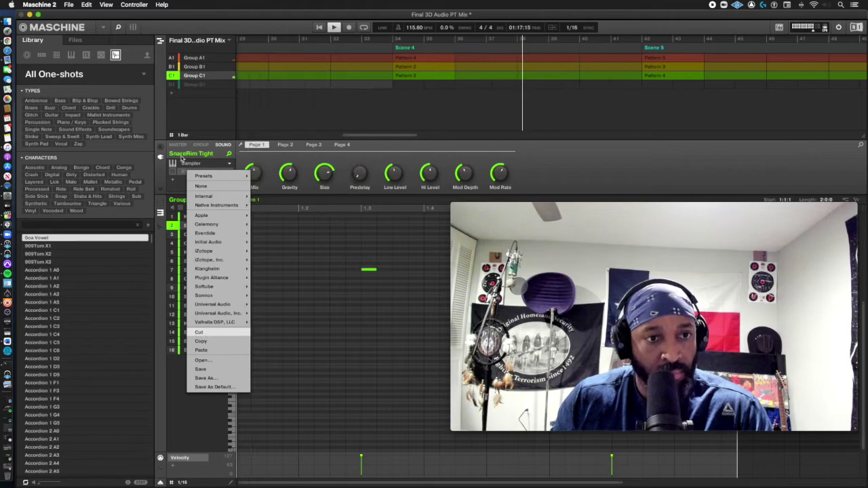
click(182, 163)
click(218, 167)
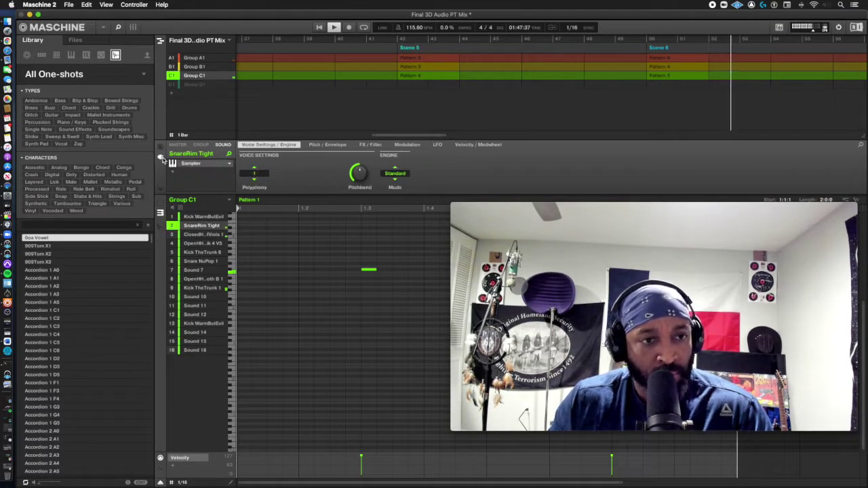
Try enabling the bypassed bx_digital V3 mix EQ on the Kick TheTrunk 1 sound, and close its plug-in window
click(216, 289)
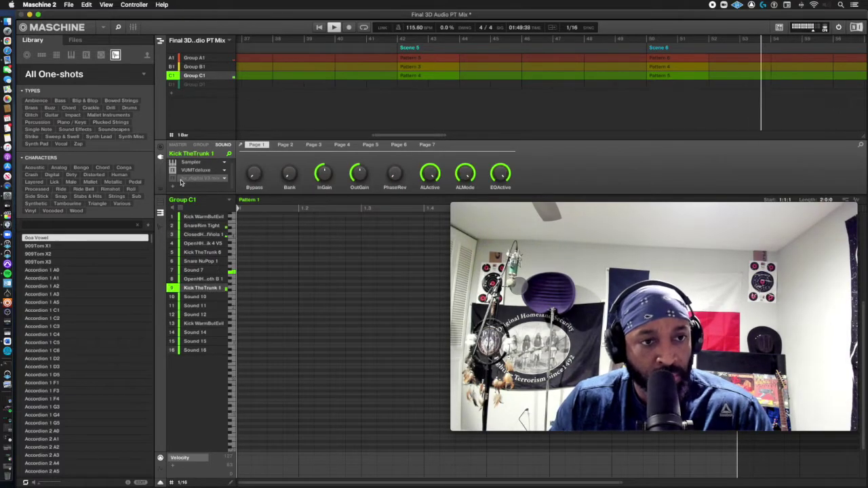
click(183, 180)
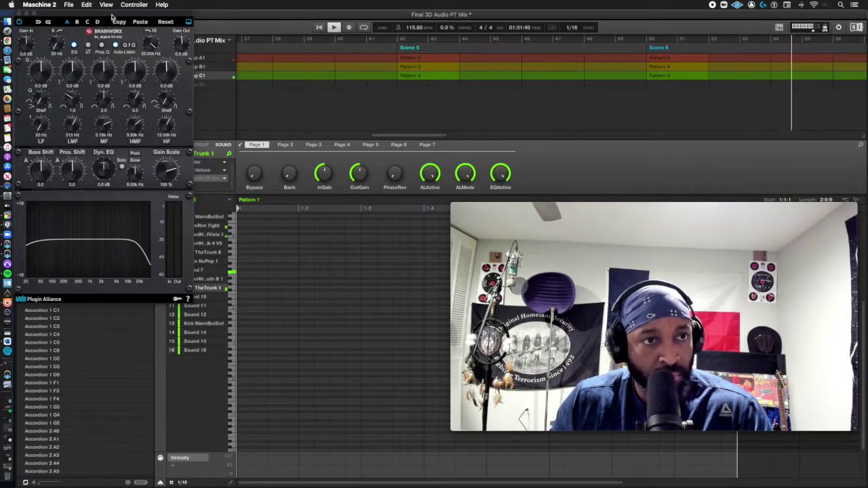
drag(112, 16, 402, 39)
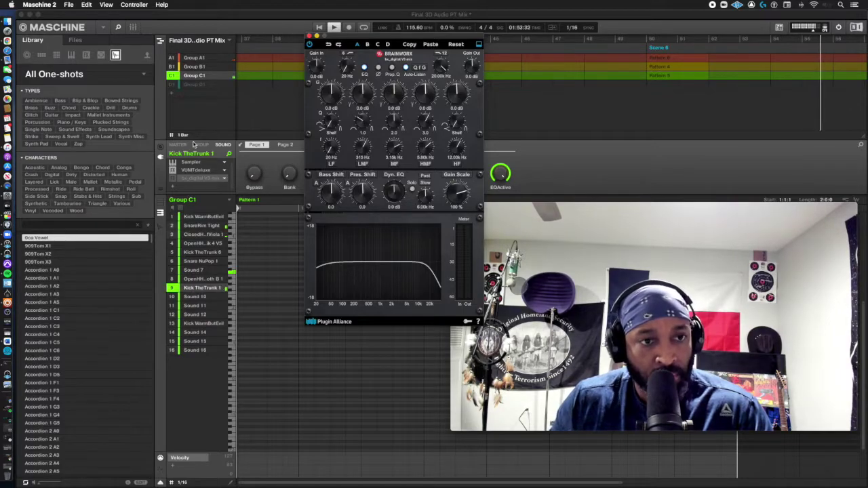
click(174, 179)
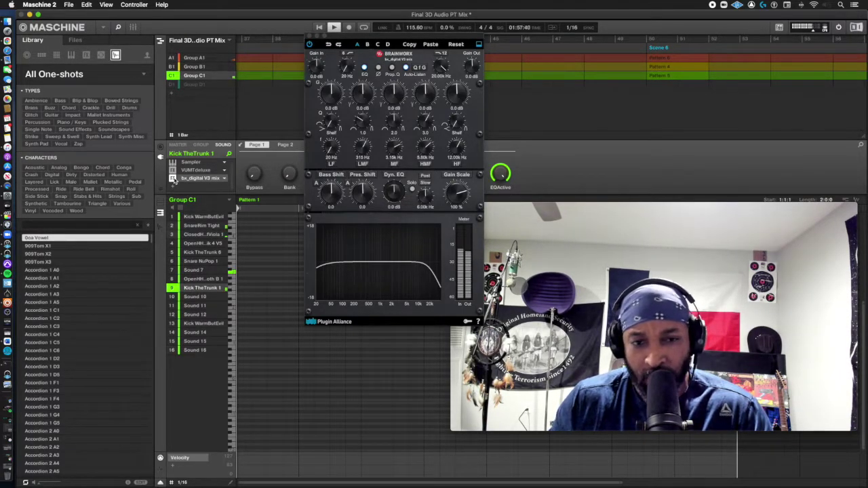
click(309, 36)
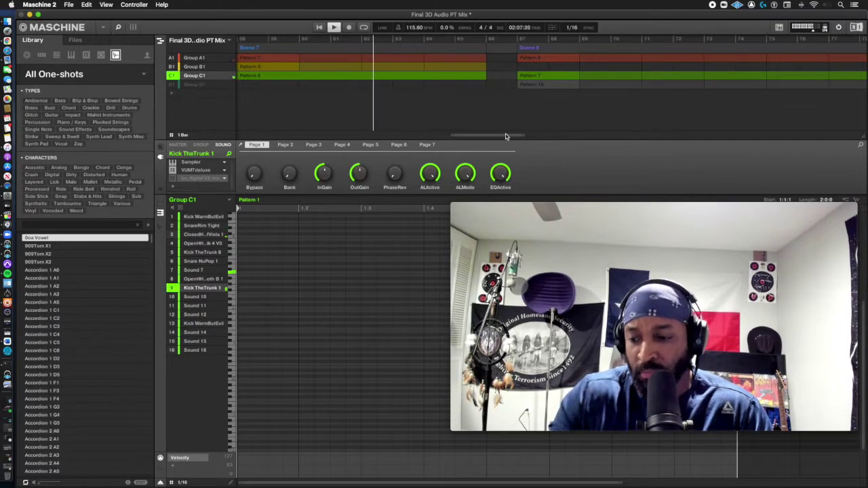
Raise the limiter gain of the Weiss MM-1 maximizer on the master to 11.0 dB
click(178, 147)
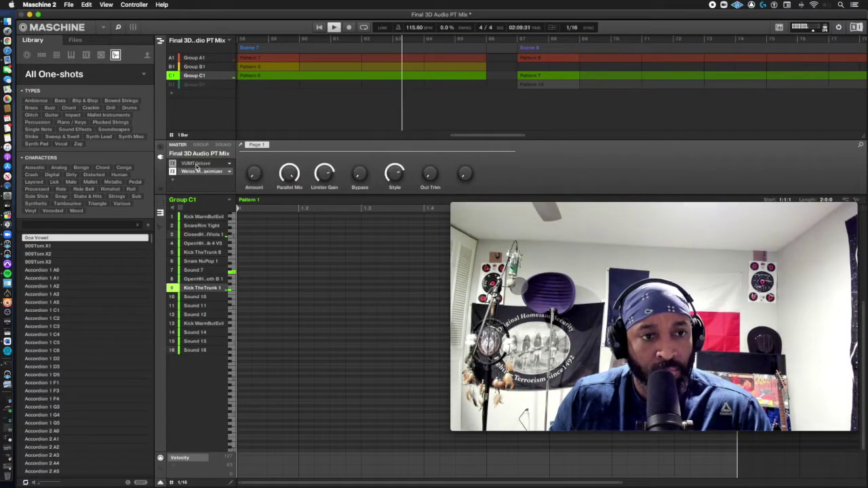
click(195, 175)
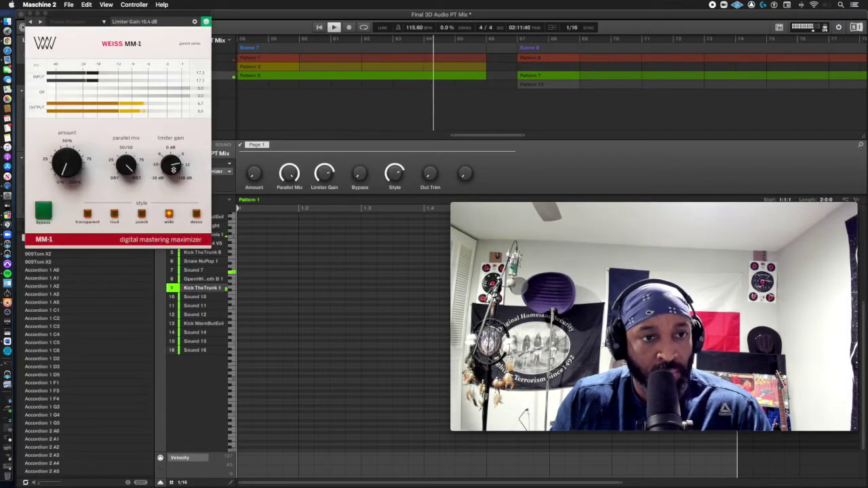
click(175, 167)
drag(175, 167, 174, 171)
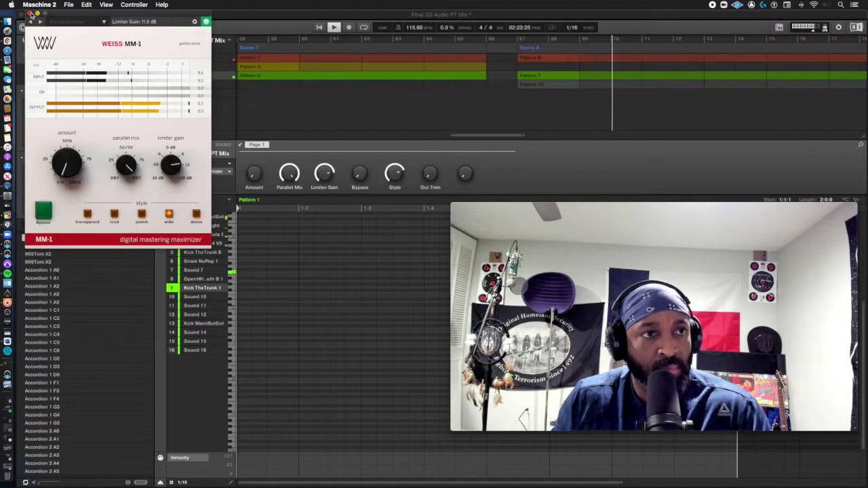
Lower the audio output level of the SnareRim Tight sound to about -8.5 dB and return to its plug-in view
click(223, 145)
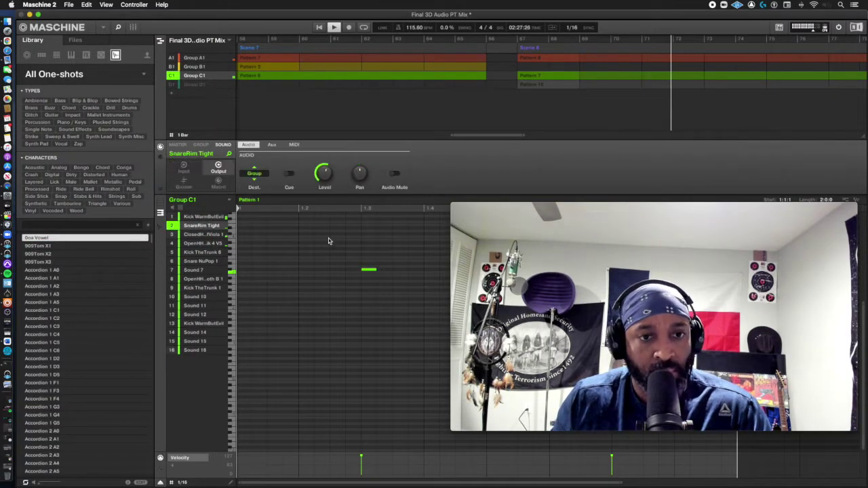
mouse_move(328, 184)
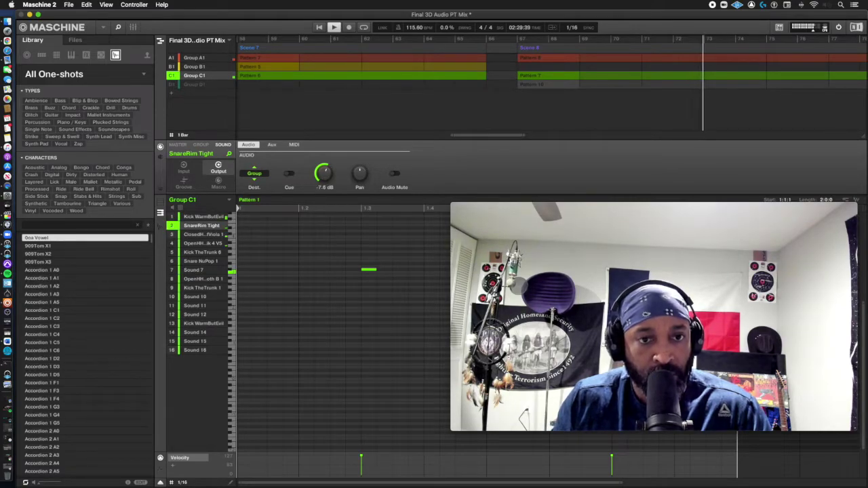
drag(323, 173, 322, 177)
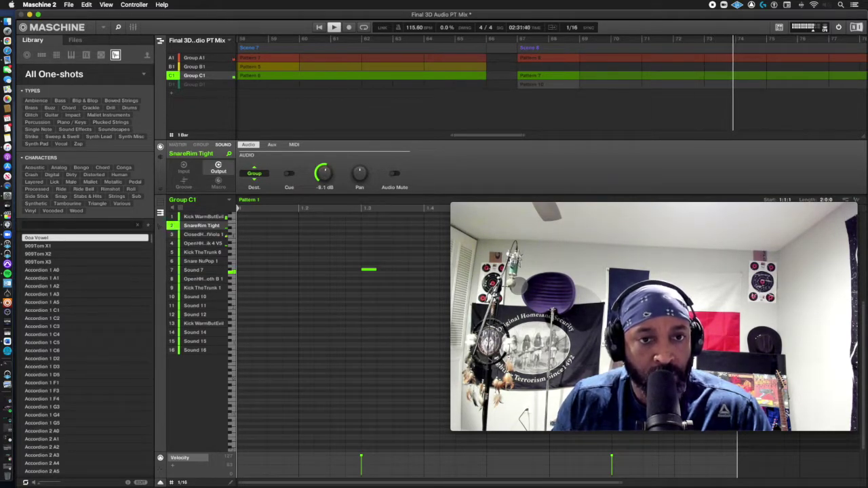
drag(322, 174, 322, 177)
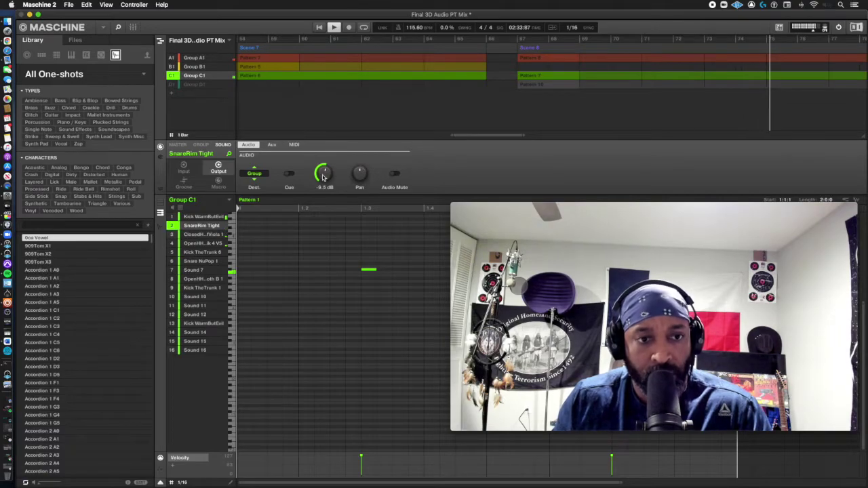
click(162, 159)
Set the bx_digital V3 mix low-cut filter on Group A1's second Serato Sample sound to 250 Hz, and save the project
click(210, 58)
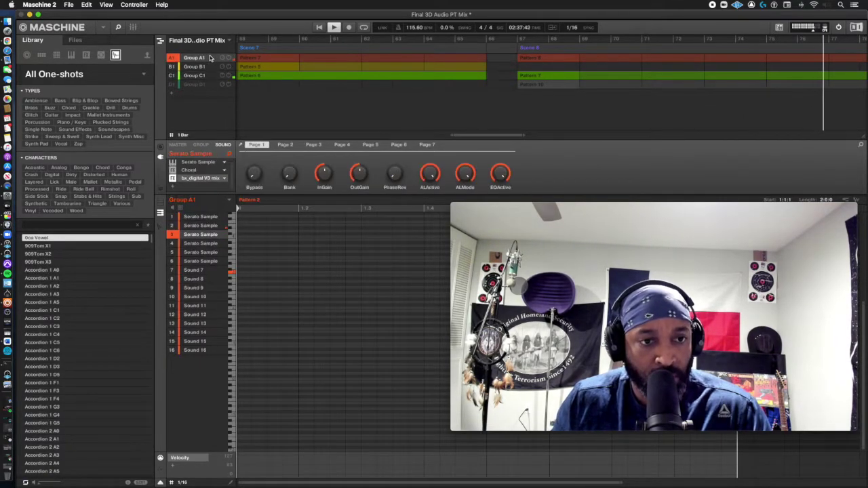
click(214, 226)
click(161, 147)
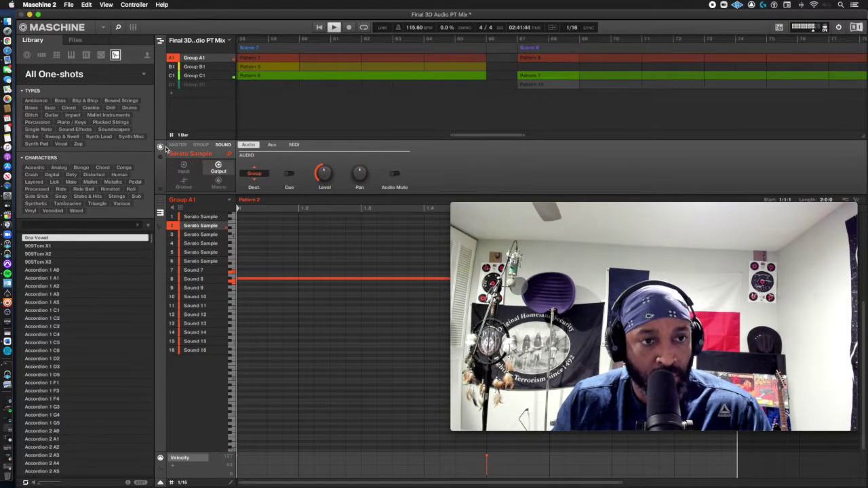
click(161, 156)
click(208, 173)
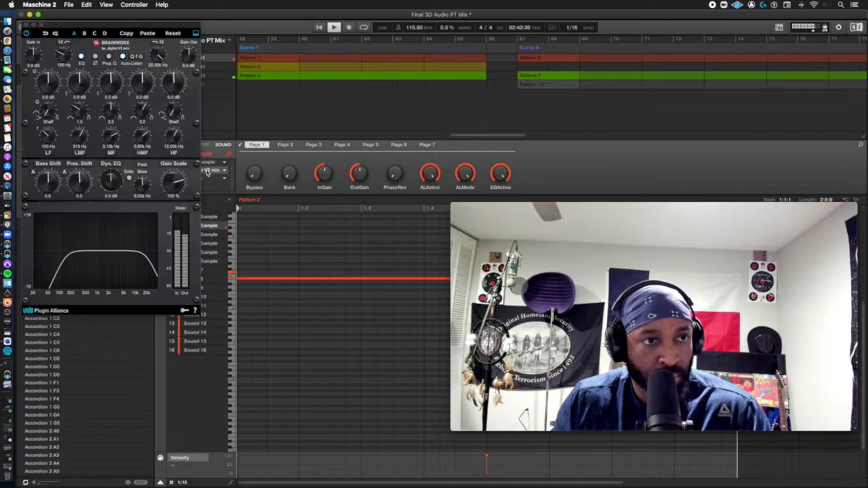
click(62, 64)
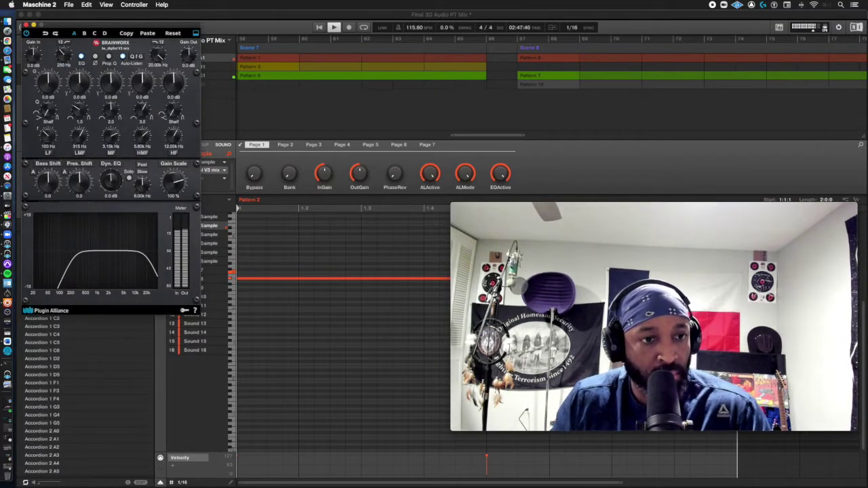
click(26, 26)
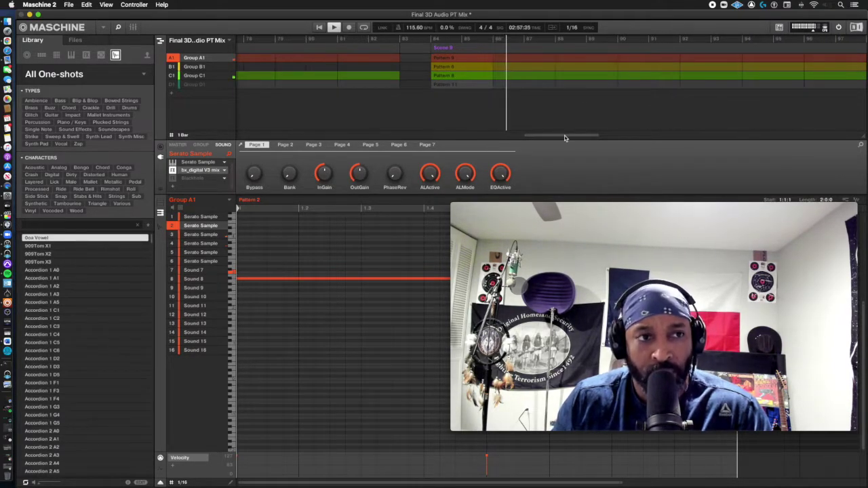
key(super+s)
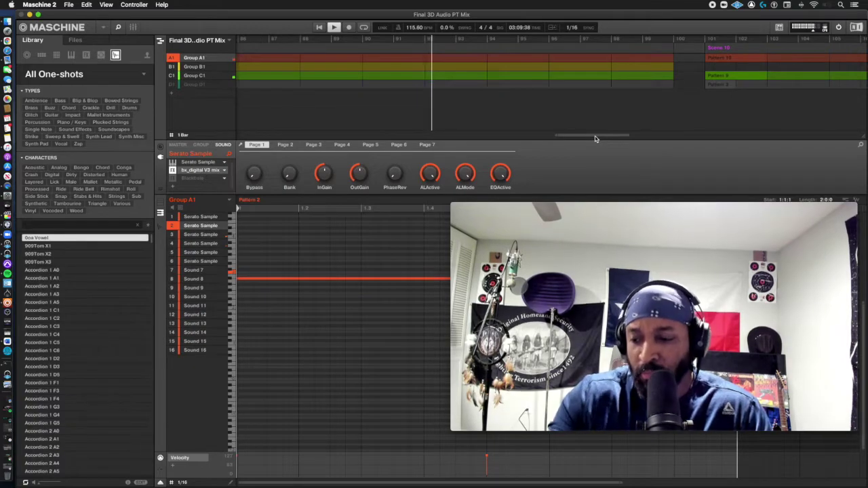
Select the third Serato Sample sound in Group A1
click(214, 234)
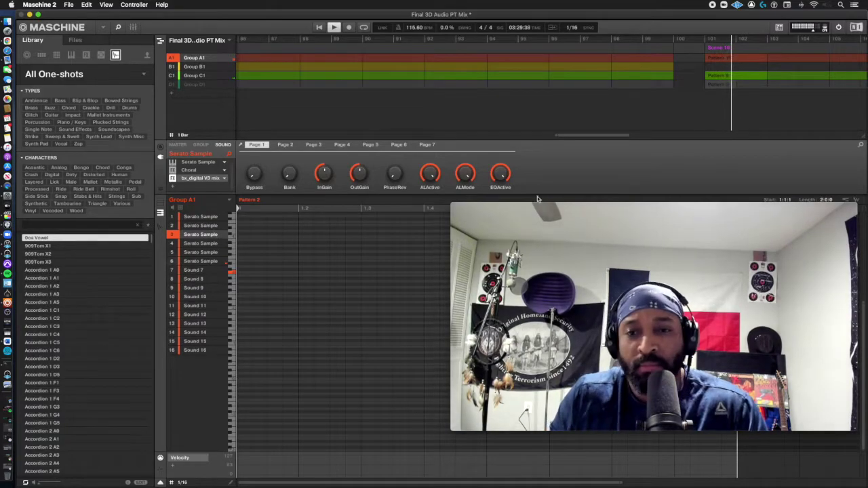
scroll(594, 137, right, 5)
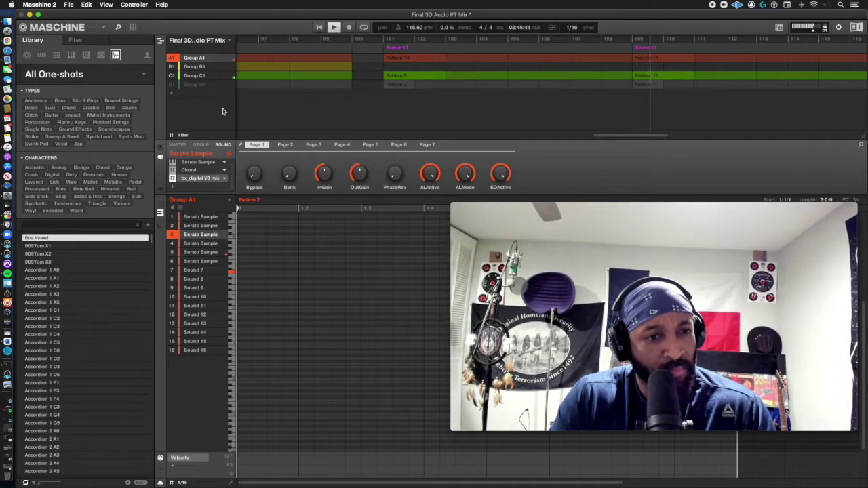
In Scene 11, select the Kick WarmButEvil sound in slot 13 of Group C1 and bypass its Choral effect
click(648, 49)
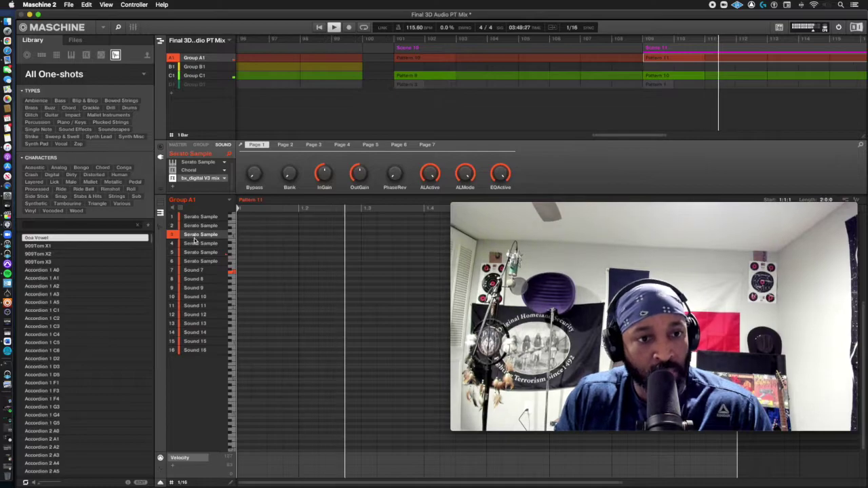
click(199, 76)
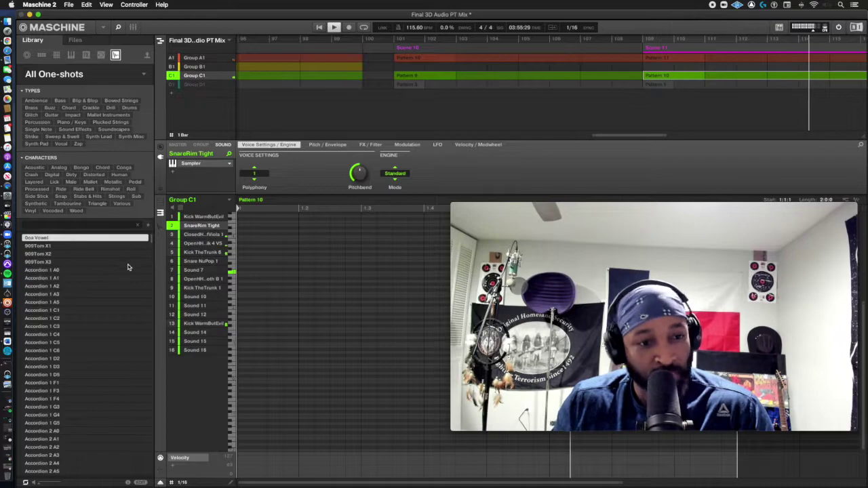
click(203, 323)
click(173, 180)
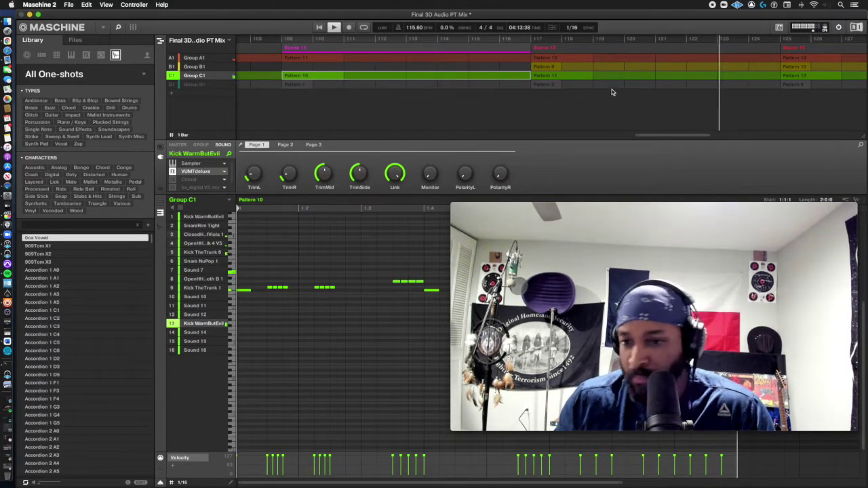
Select Scene 16 near the end of the arrangement and loop its playback
drag(681, 134, 712, 134)
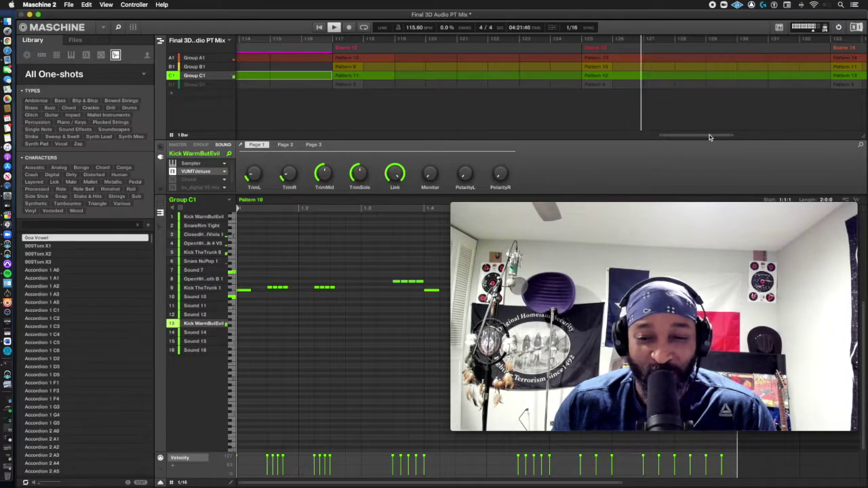
drag(707, 135, 736, 135)
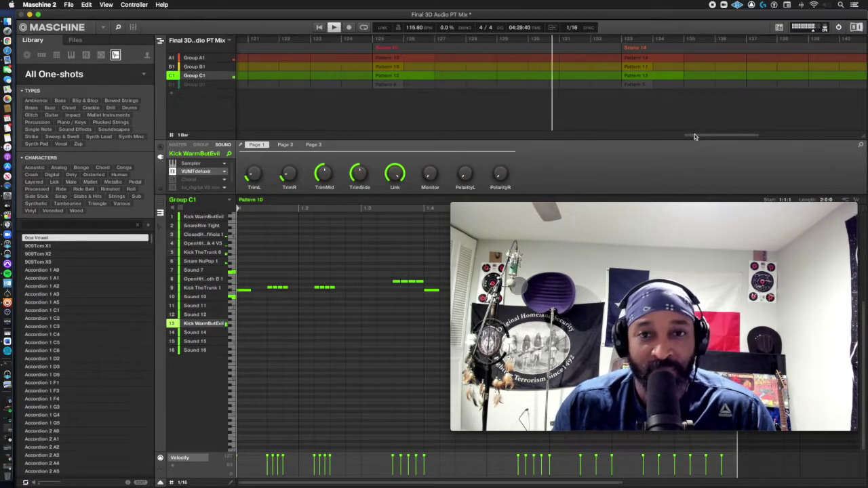
scroll(701, 135, right, 3)
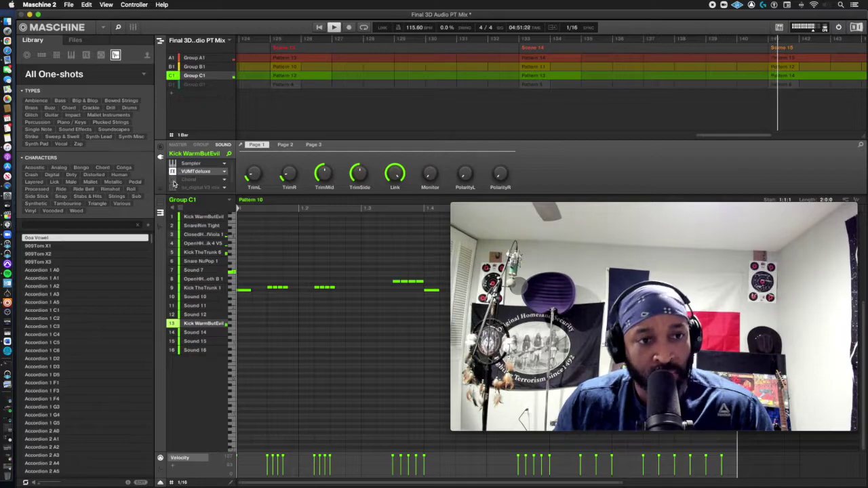
drag(711, 138, 769, 138)
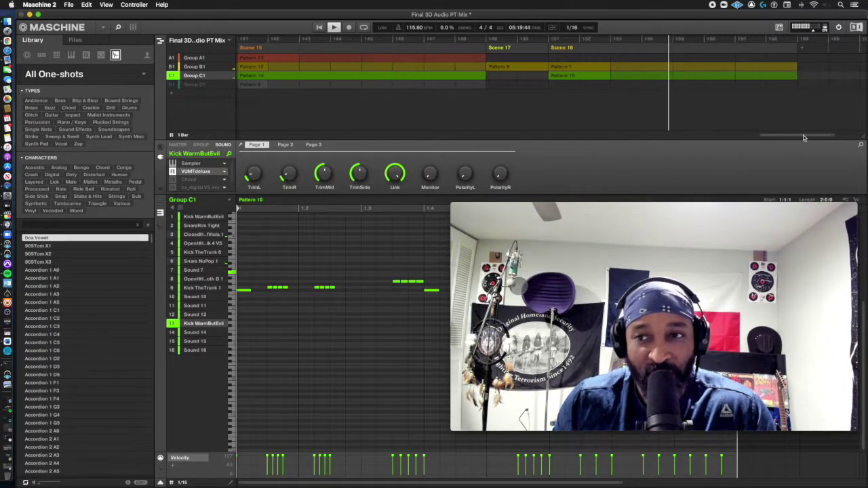
click(566, 49)
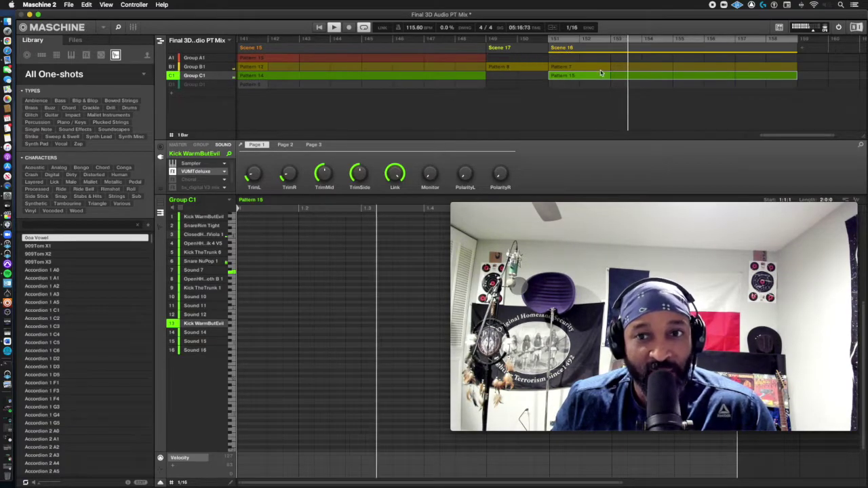
Solo Group B1 and select it to show its sounds
click(173, 67)
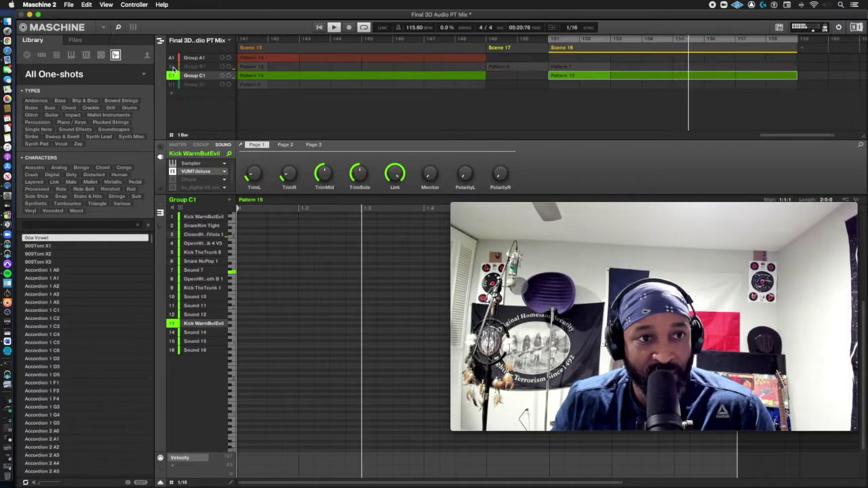
shift+click(173, 68)
click(195, 67)
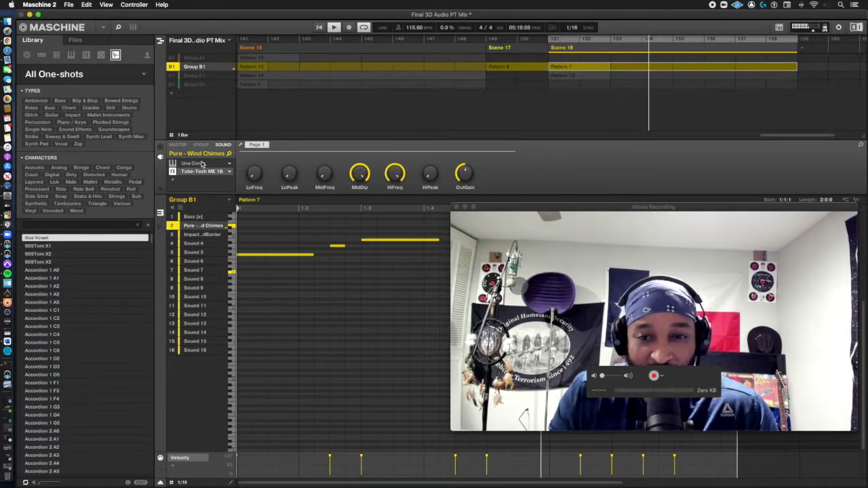
Inspect the Una Corda instrument on Group B1's Pure - Wind Chimes sound, then close its window
click(589, 217)
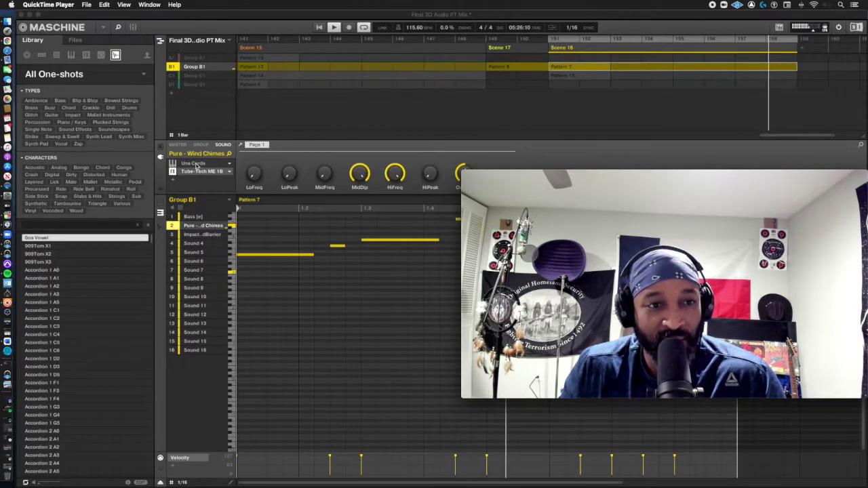
click(196, 164)
click(196, 165)
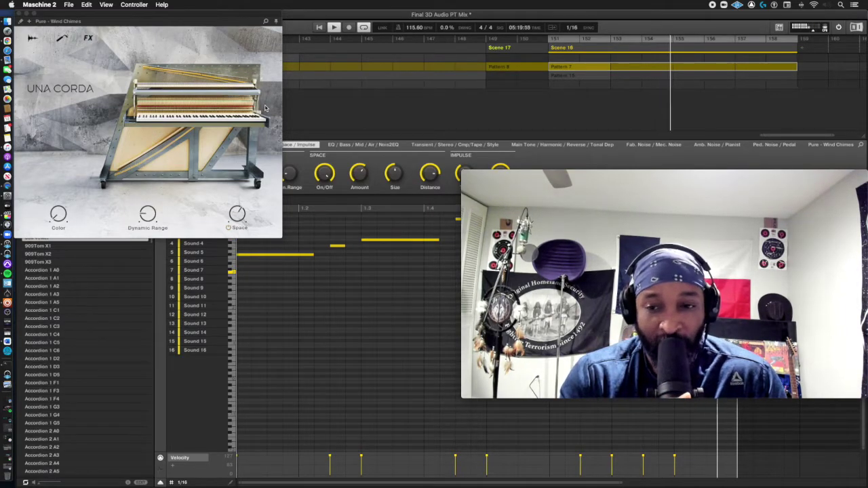
click(19, 14)
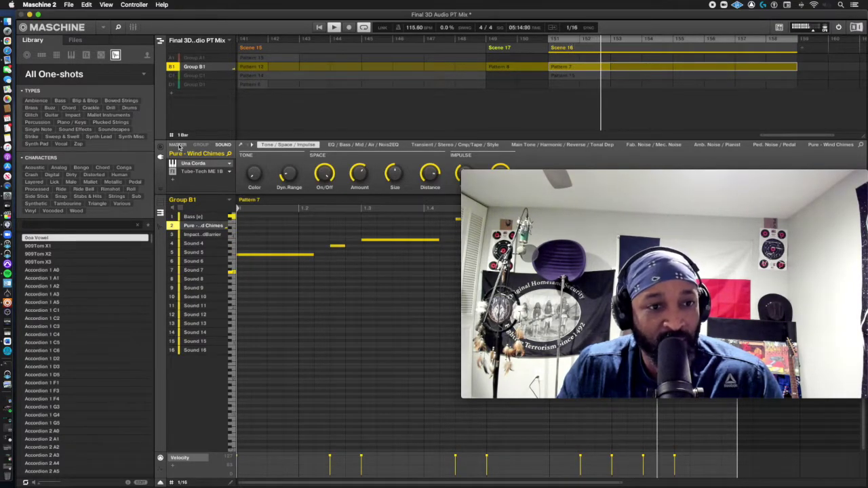
Compare the Pure - Wind Chimes sound with its Tube-Tech ME 1B equalizer bypassed and active
click(200, 171)
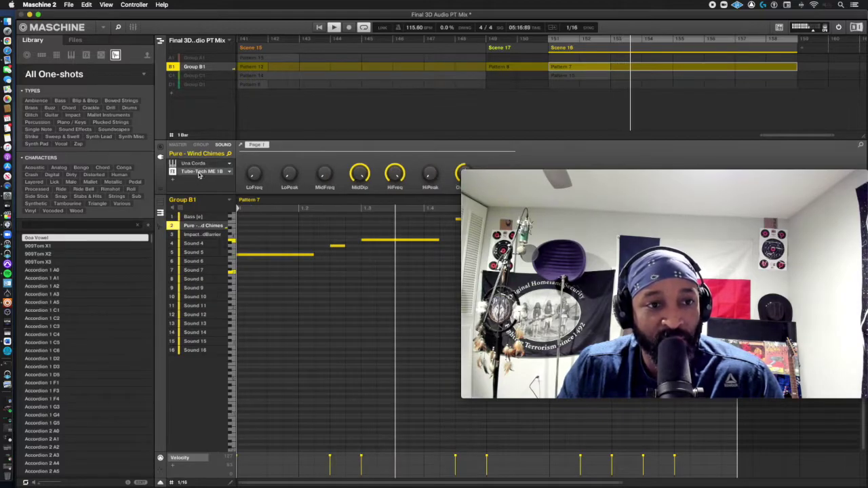
click(199, 174)
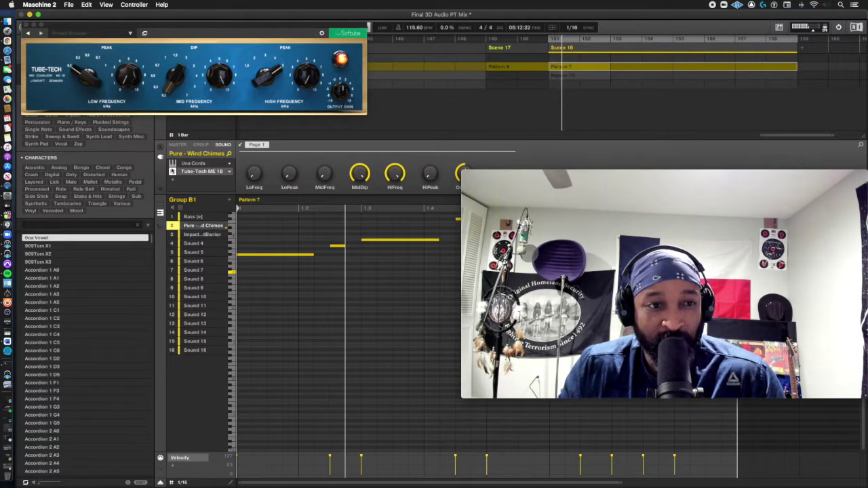
click(172, 172)
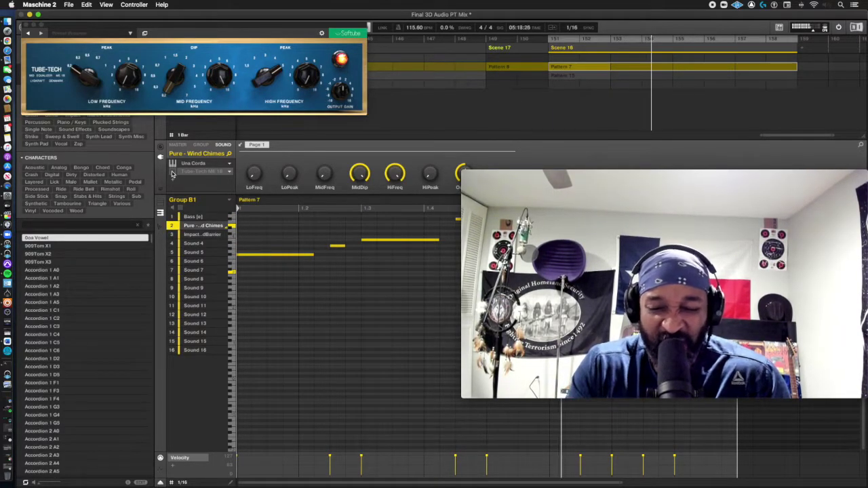
click(172, 171)
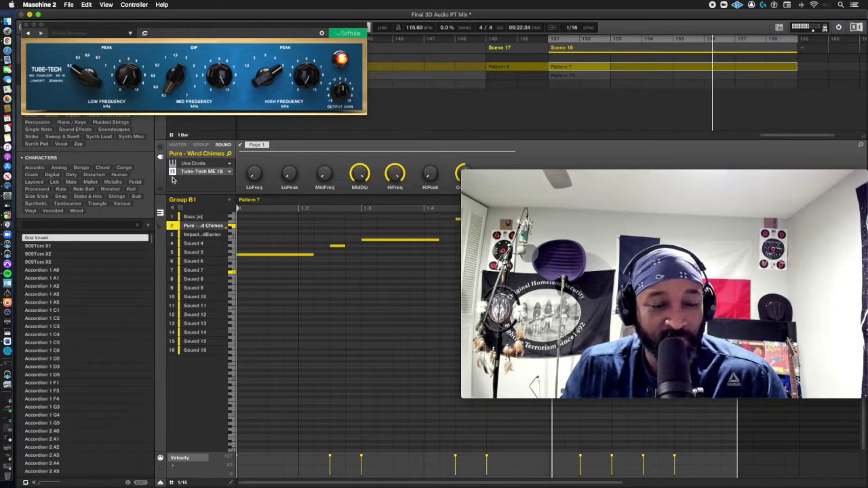
Add the bx_digital V3 mix (VST) plug-in to the Pure - Wind Chimes sound and set its low-cut filter to 250 Hz
click(173, 181)
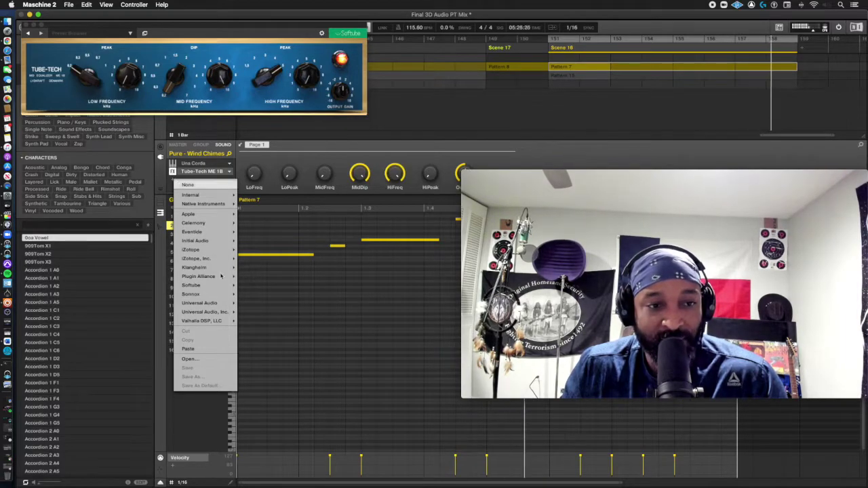
mouse_move(221, 276)
scroll(298, 346, down, 3)
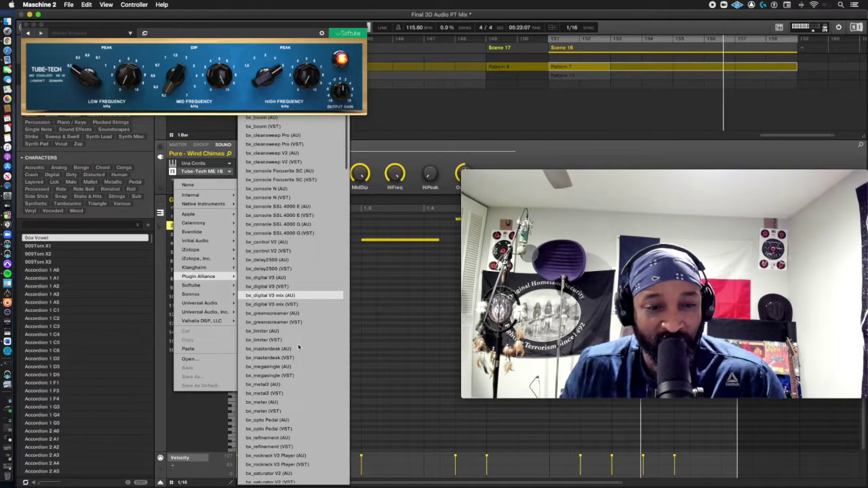
click(286, 306)
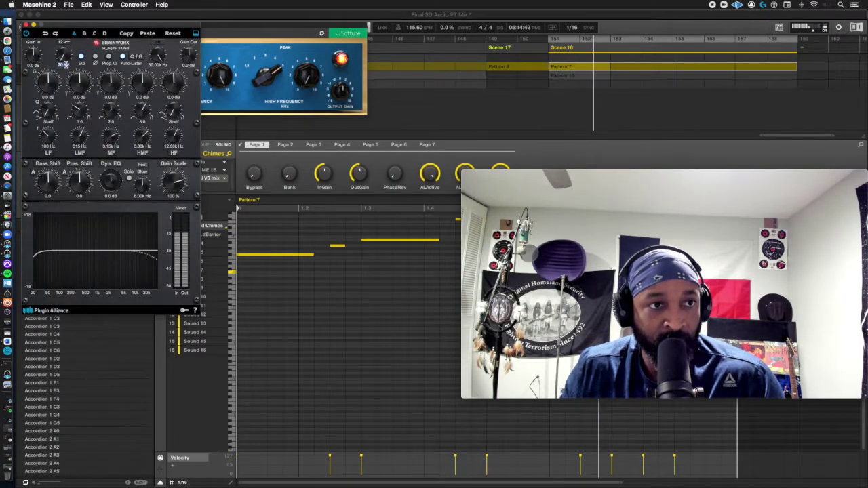
drag(64, 57, 75, 42)
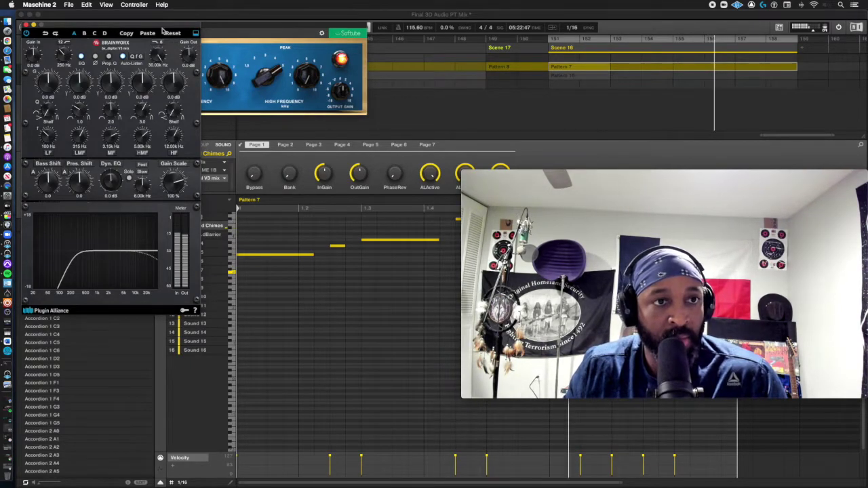
Move the equalizer windows clear of the group list, unmute Group C1, and close the Tube-Tech window
drag(162, 31, 253, 243)
drag(141, 29, 368, 86)
click(171, 77)
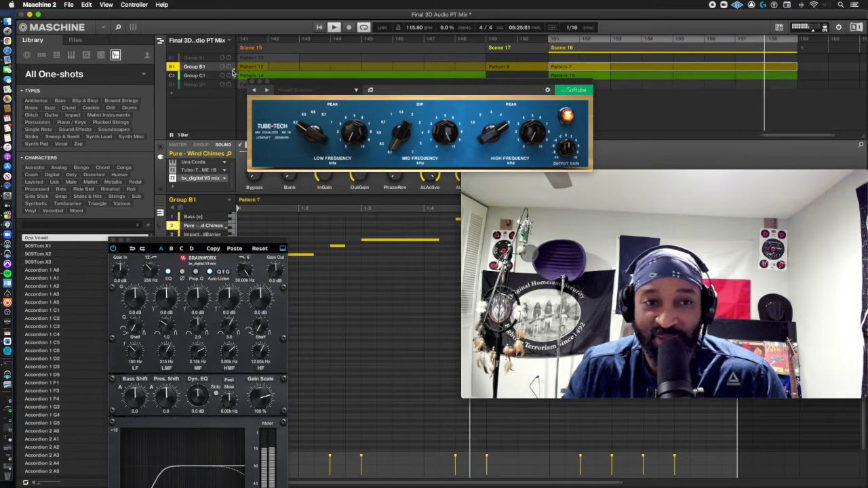
click(253, 81)
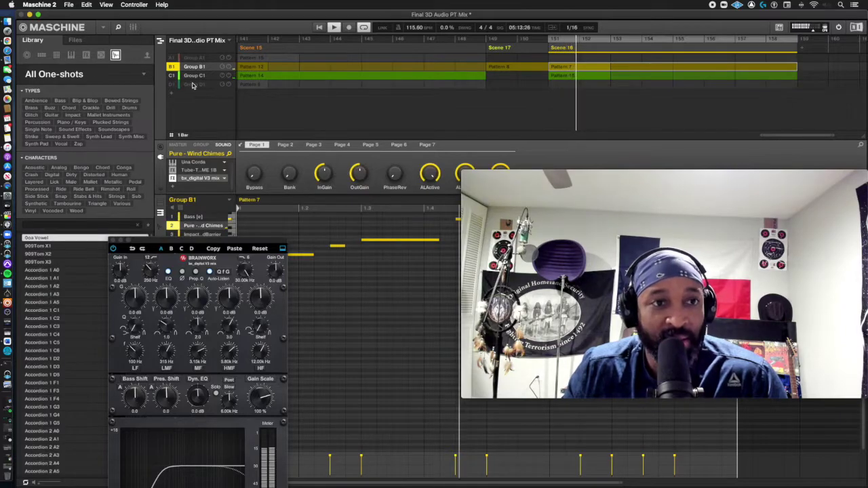
Check the effect chains of Group C1's first Kick WarmButEvil sound and its Kick TheTrunk 1 sound
click(193, 84)
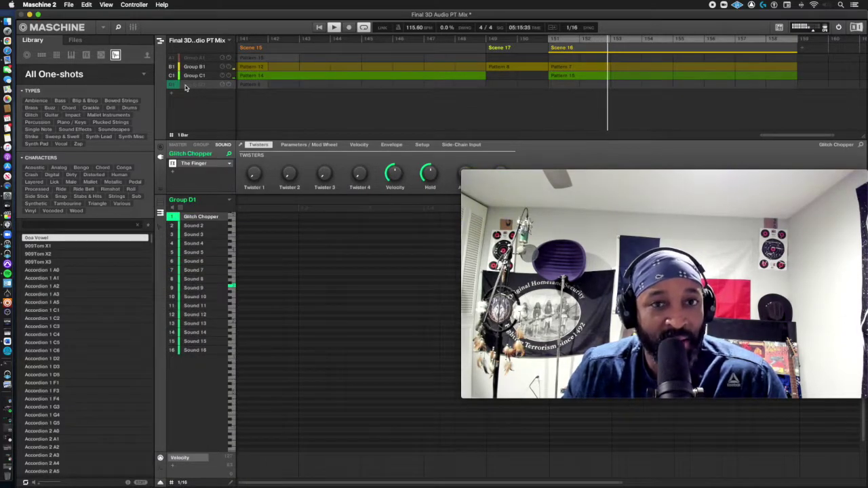
click(193, 76)
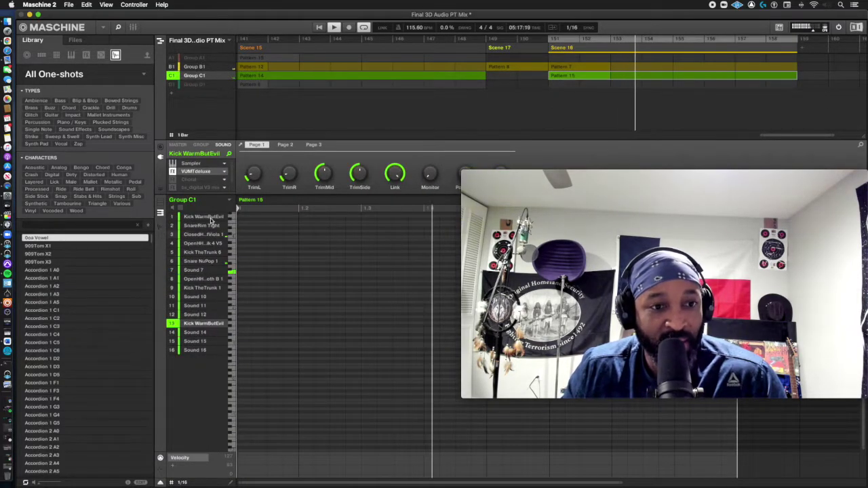
click(212, 218)
click(202, 288)
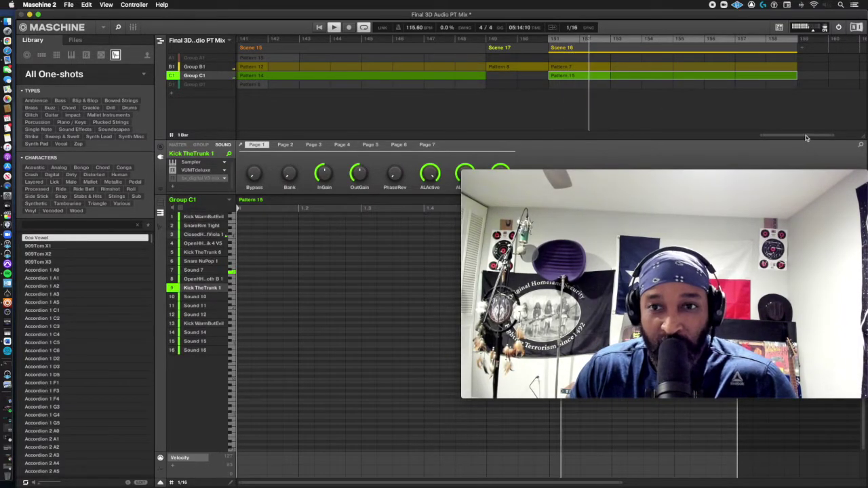
Solo Group A1 and loop Scene 1 at the start of the song
scroll(807, 133, left, 15)
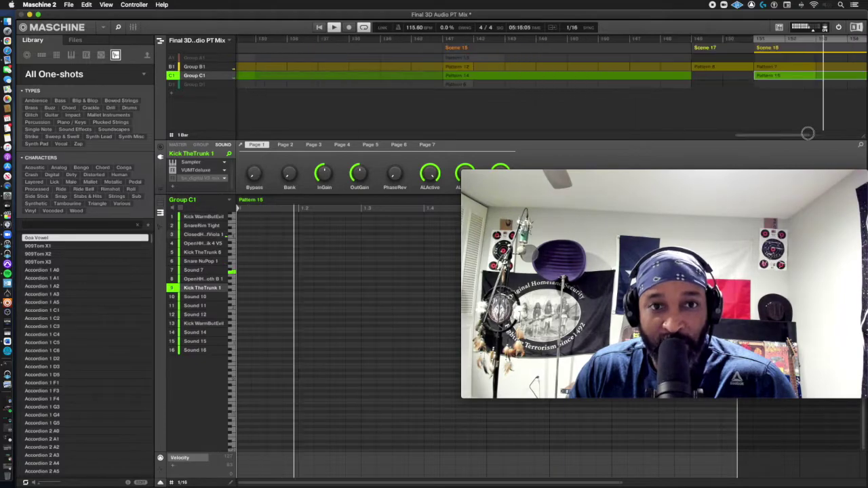
scroll(808, 133, left, 15)
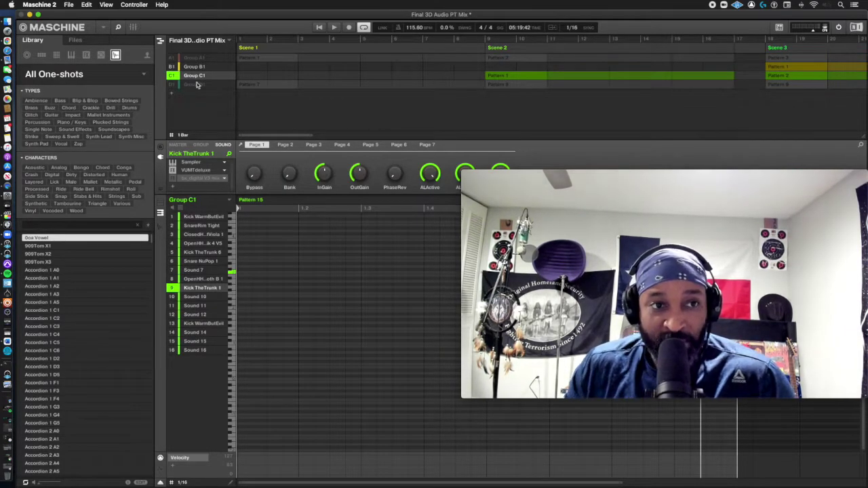
click(171, 58)
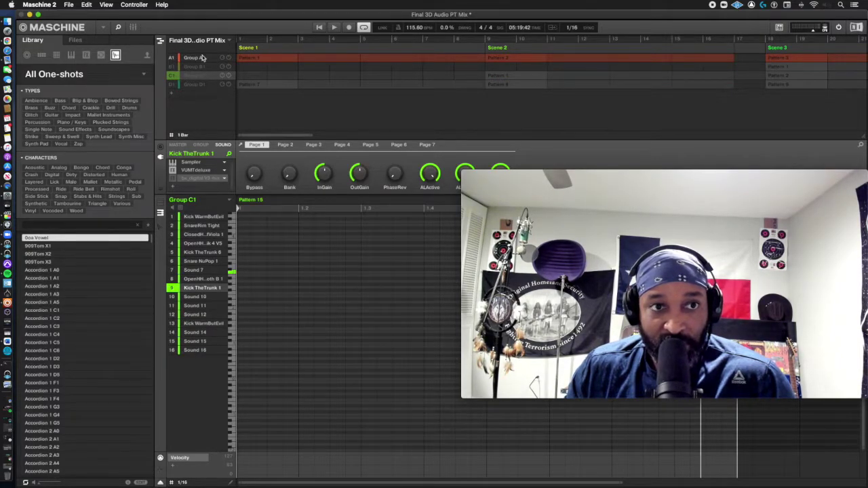
click(246, 48)
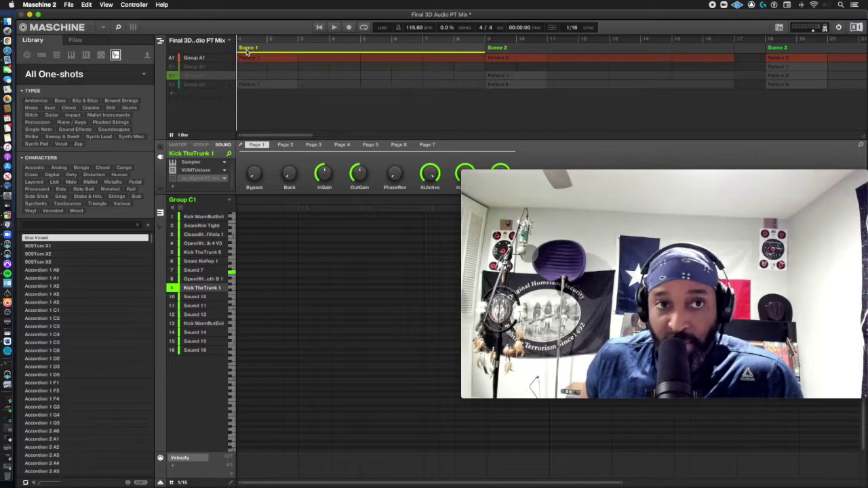
key(l)
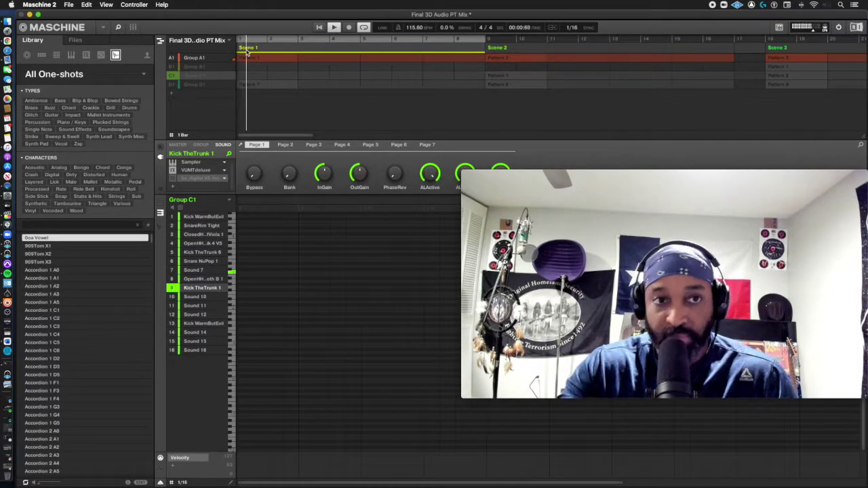
Select the first Serato Sample sound in Group A1, restart playback, and open its bx_digital V3 mix equalizer
click(206, 60)
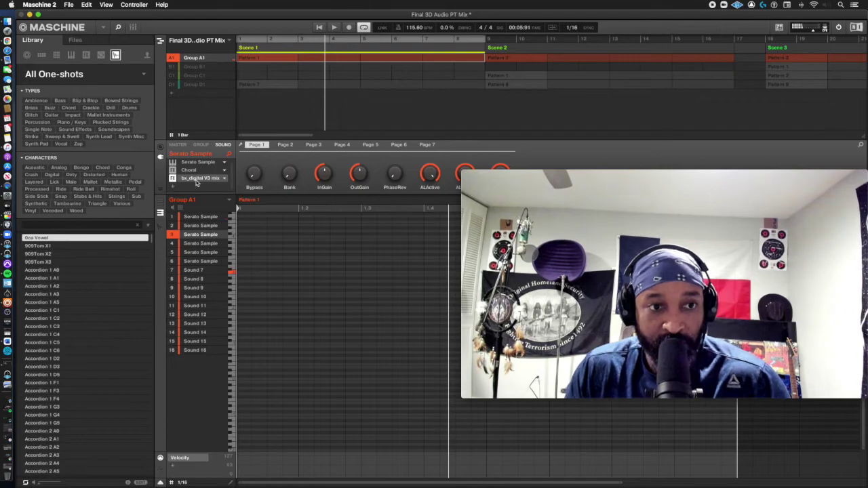
click(206, 217)
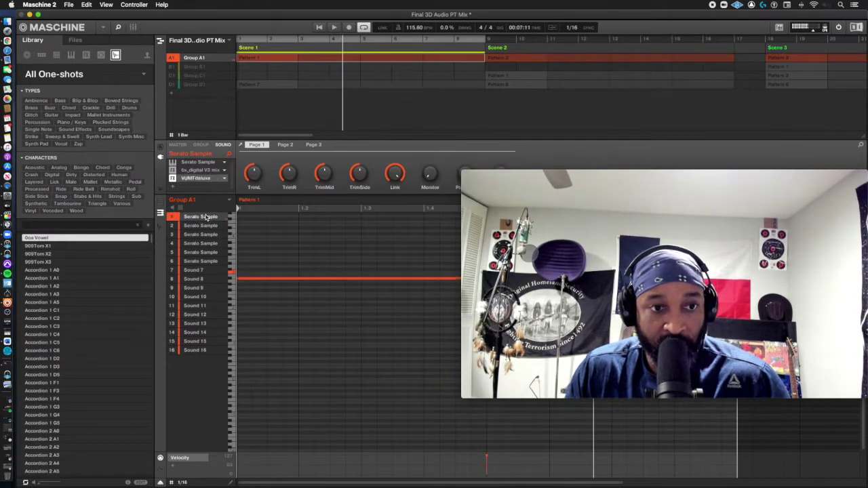
key(space)
key(space)
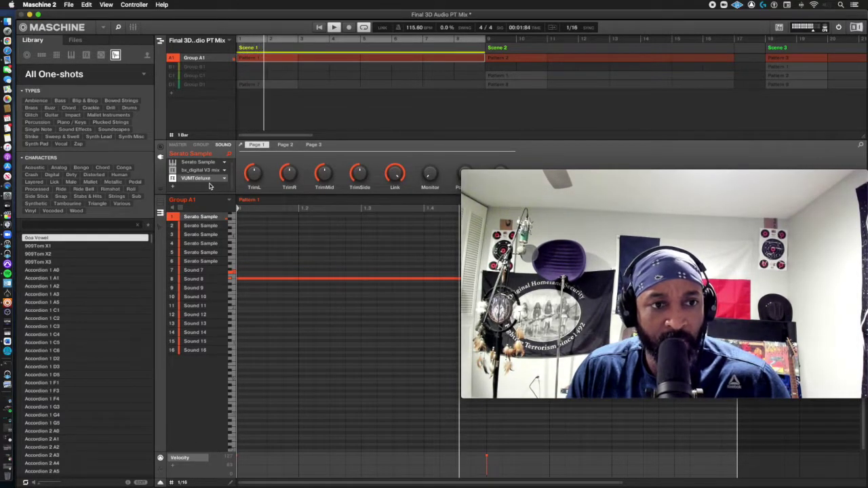
double_click(201, 170)
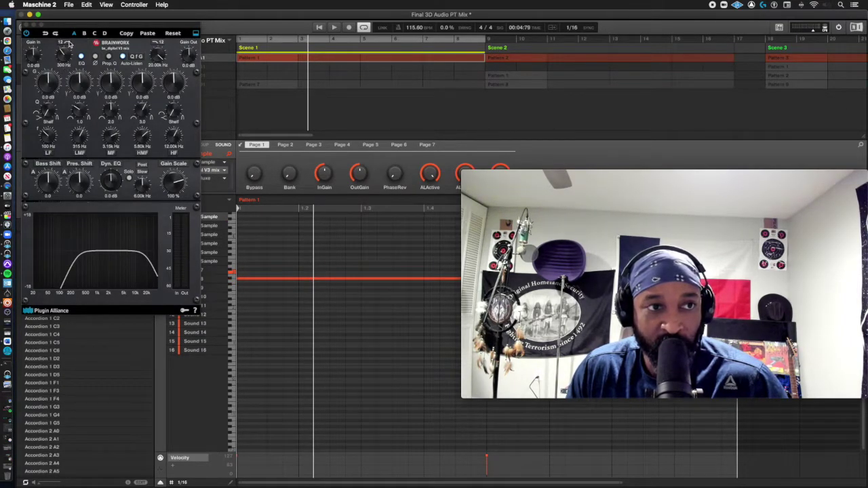
Move the equalizer window clear of the group list, play Group A1's part in Scene 1, and close the window
drag(77, 29, 219, 134)
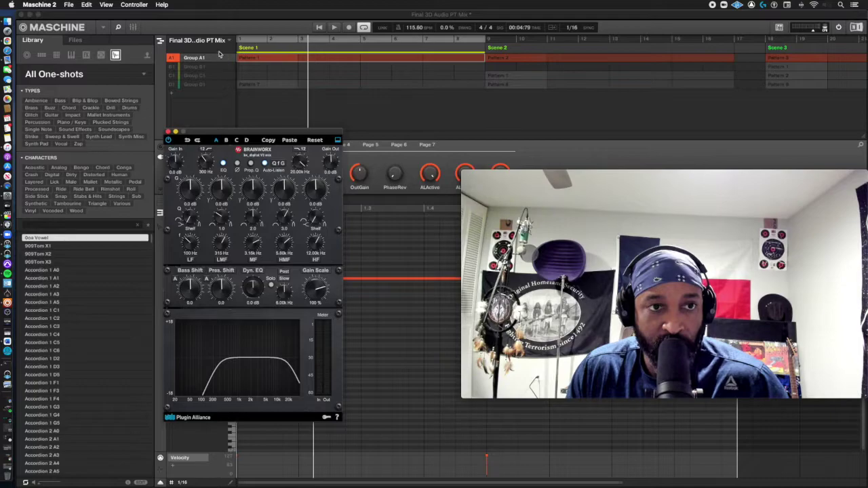
key(space)
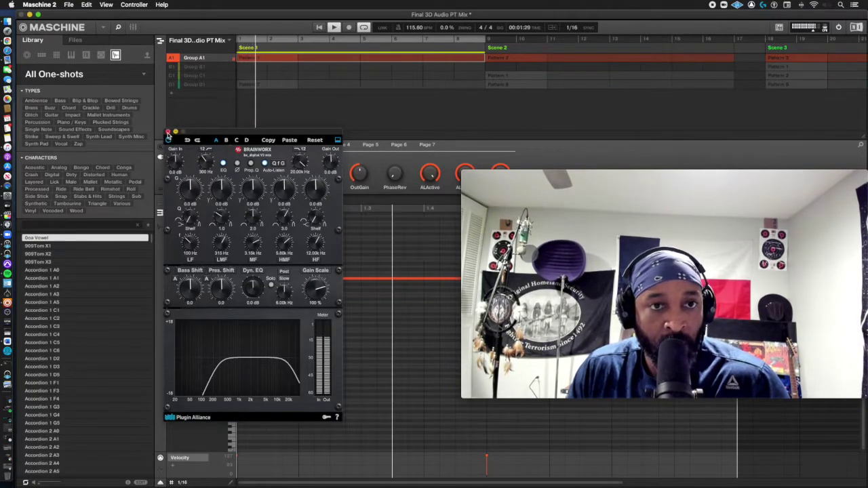
click(168, 133)
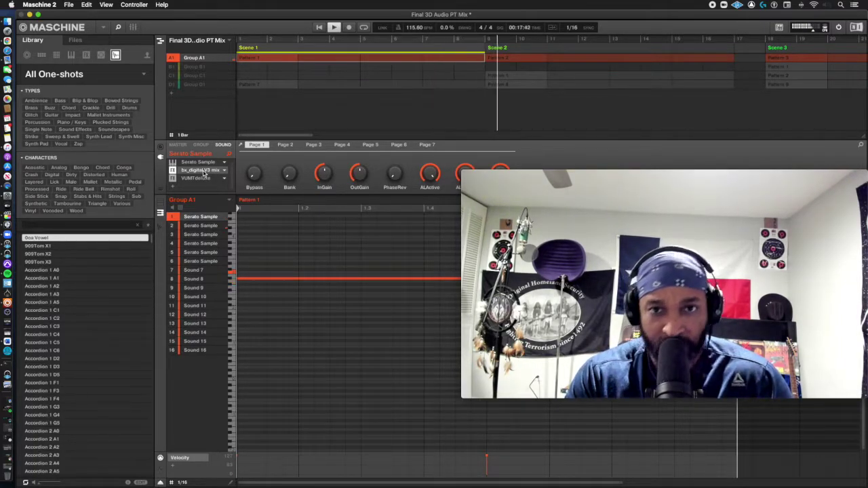
Loop Scene 2 and compare Group A1's second Serato Sample sound with its Blackhole effect on and off
click(493, 50)
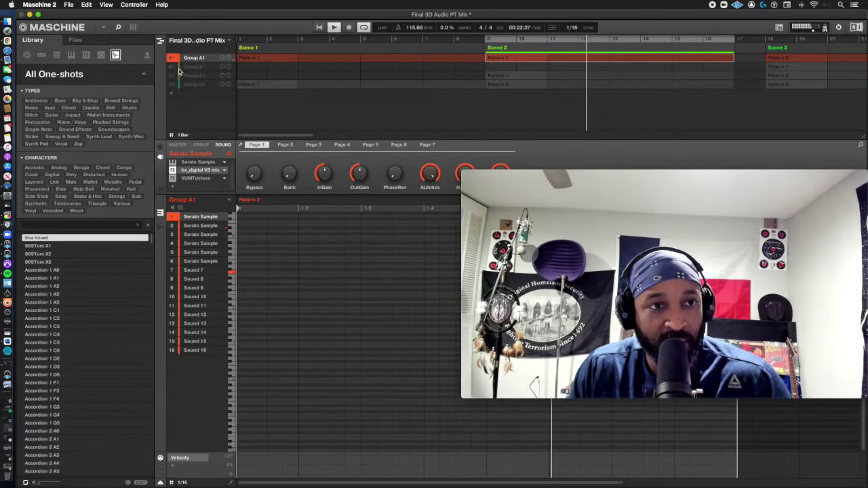
click(204, 226)
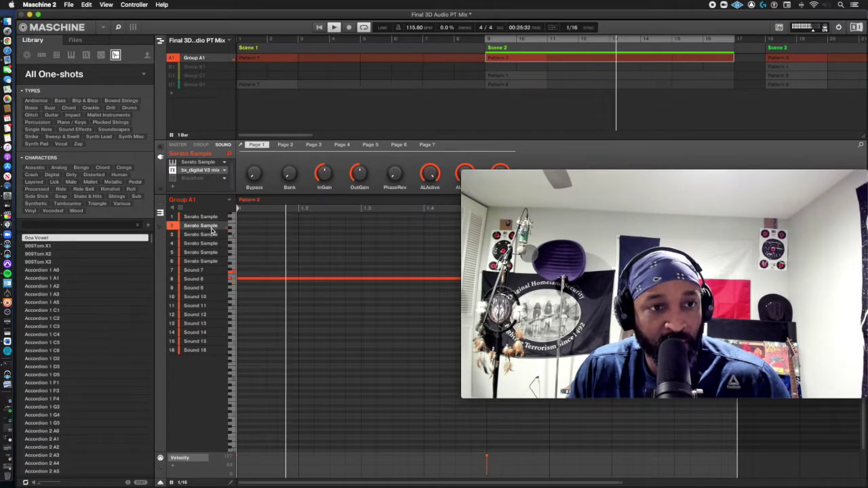
click(174, 178)
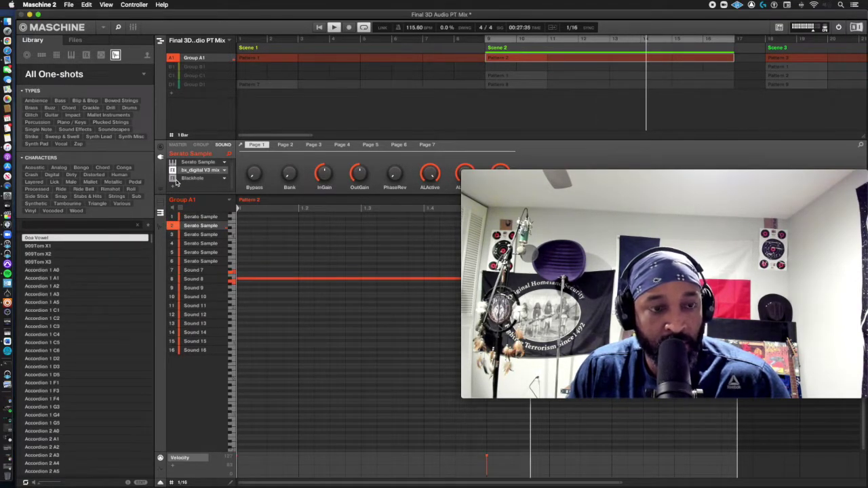
click(173, 179)
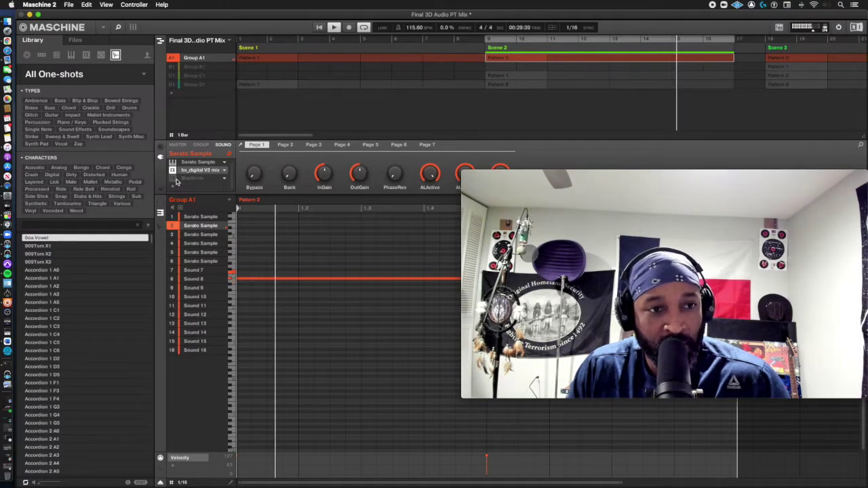
End Group A1's solo and mute Group D1, and solo Group C1 to check its first Kick WarmButEvil sound
click(173, 59)
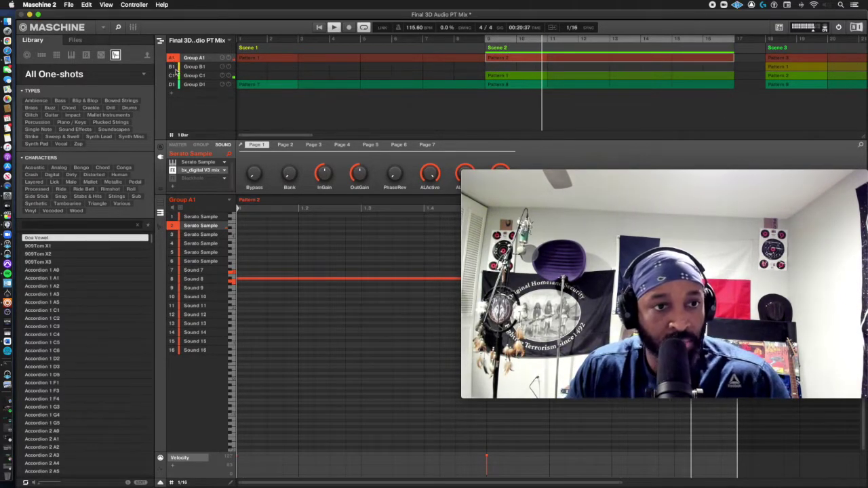
click(222, 85)
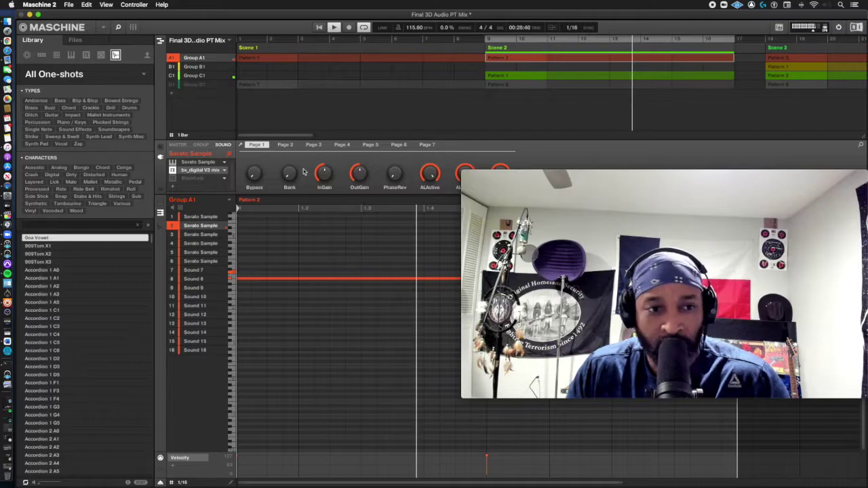
click(173, 77)
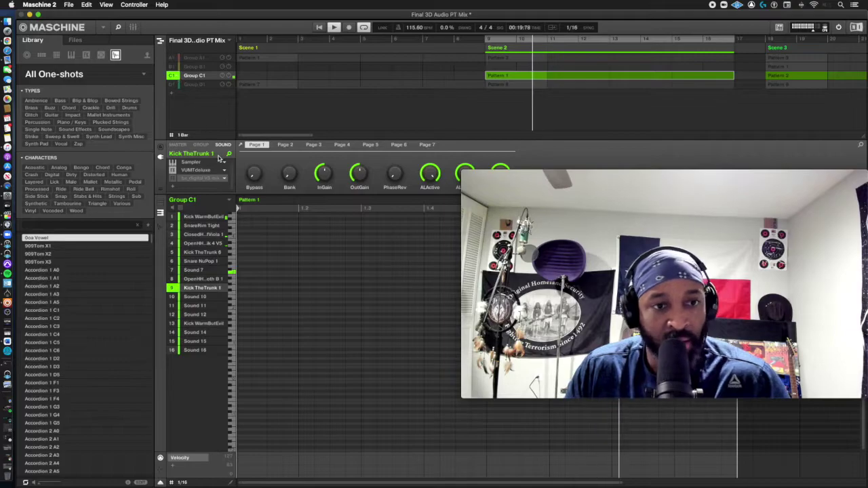
click(201, 217)
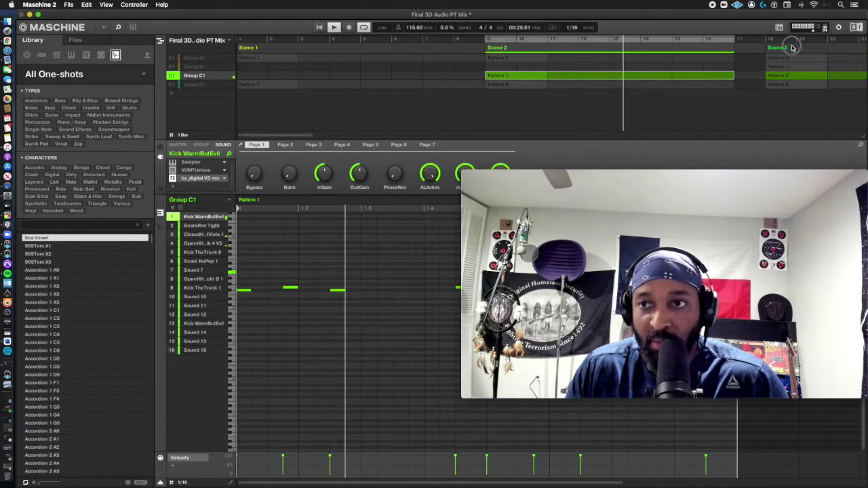
Loop Scene 3 with Group C1's solo ended and Group D1 muted
click(767, 57)
click(172, 76)
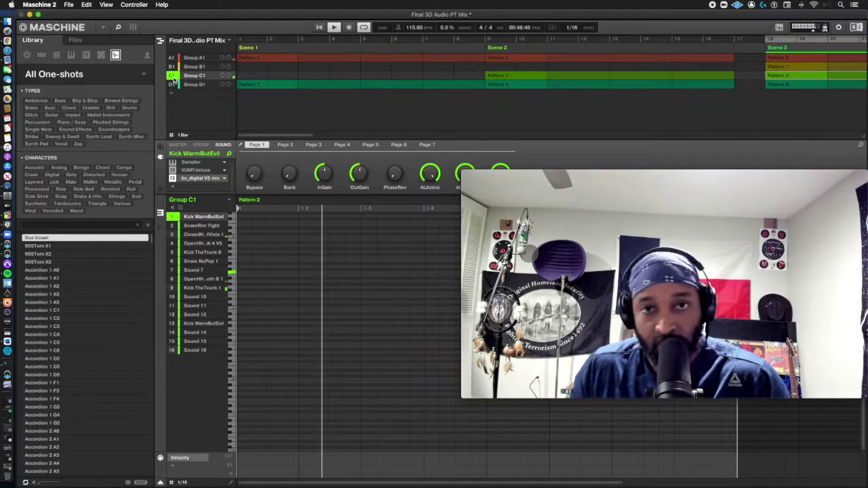
scroll(295, 134, right, 5)
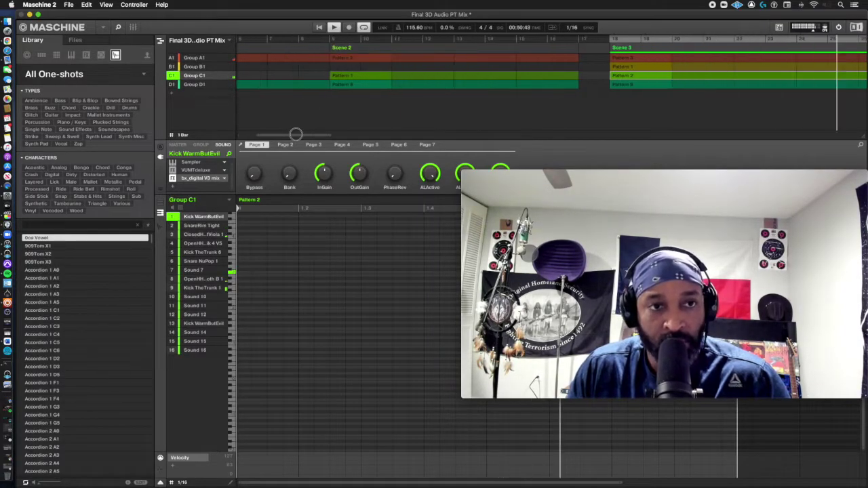
click(176, 85)
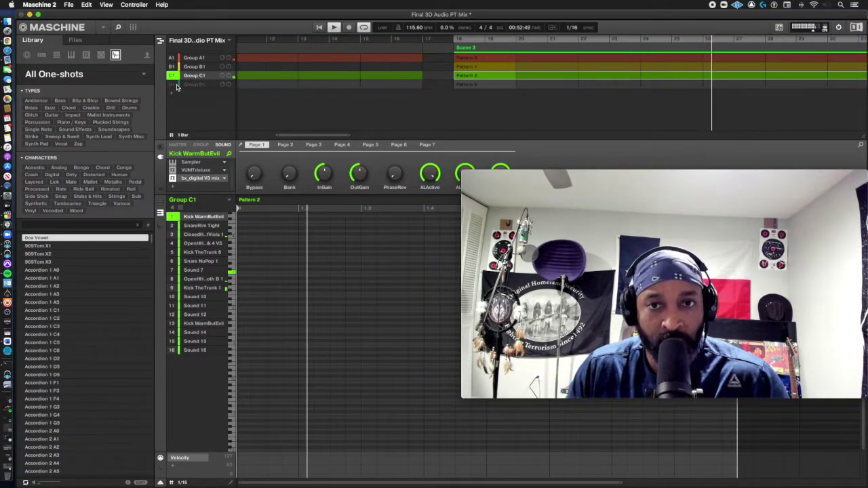
scroll(306, 135, right, 6)
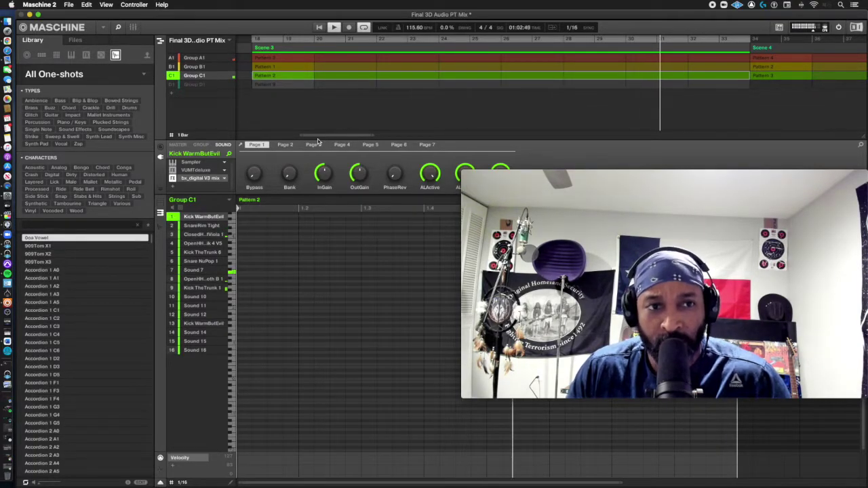
Solo Group A1 and, within it, solo and select the fourth Serato Sample sound
click(172, 58)
click(191, 58)
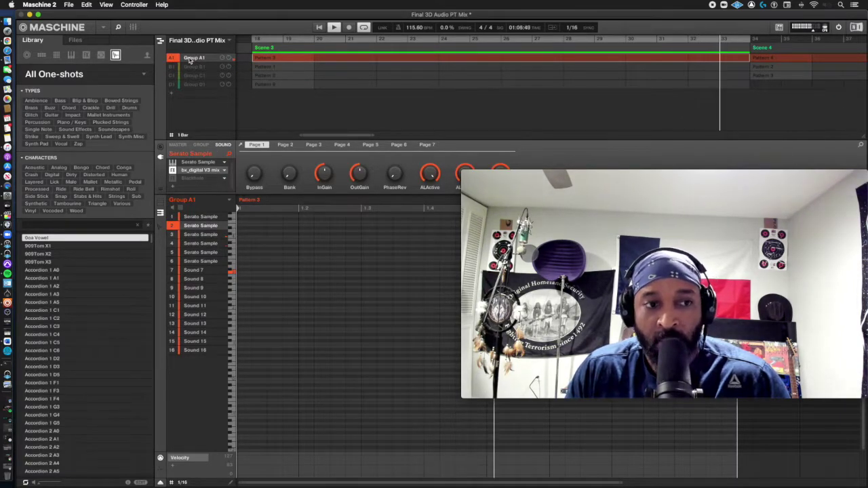
click(174, 245)
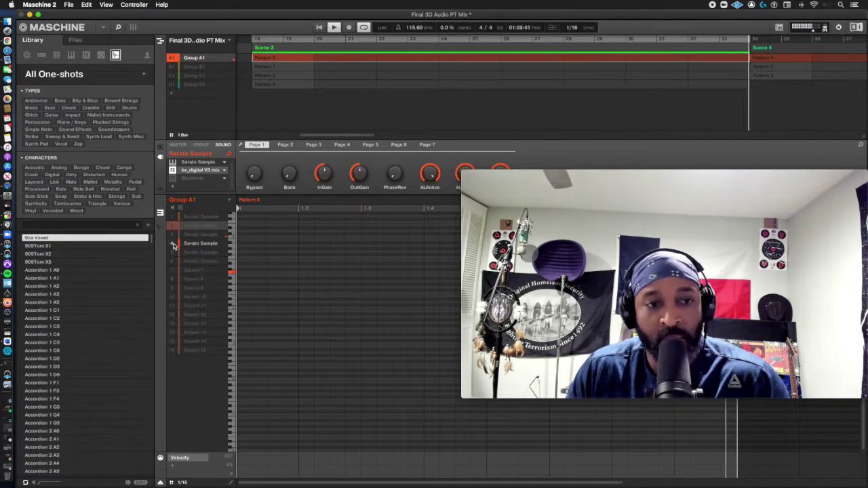
click(196, 243)
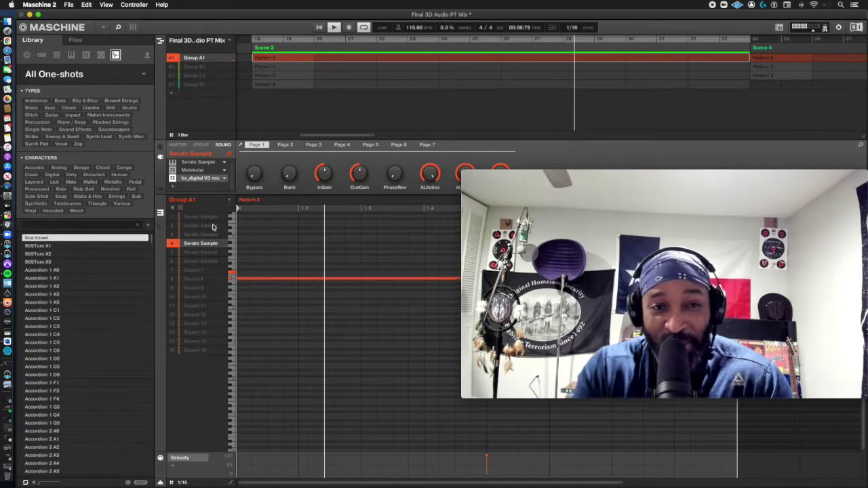
Bring Group C1 and Group A1's third Serato Sample sound back into the mix, and start playback from Scene 4
click(175, 76)
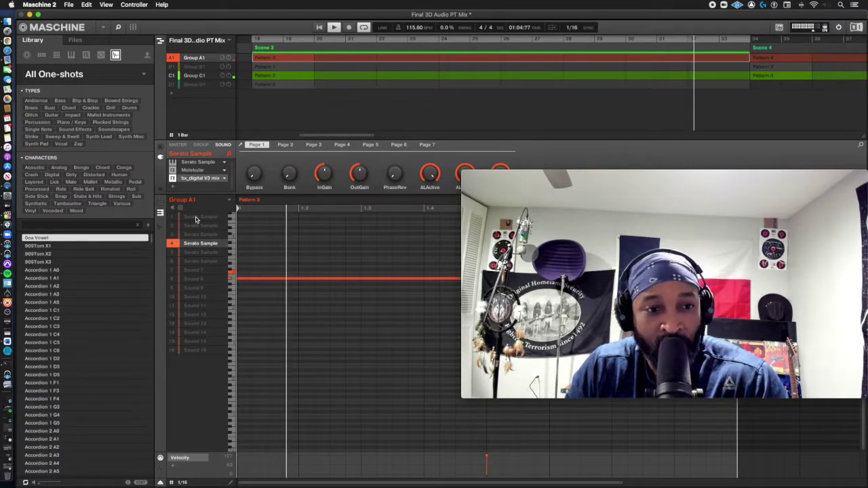
click(173, 236)
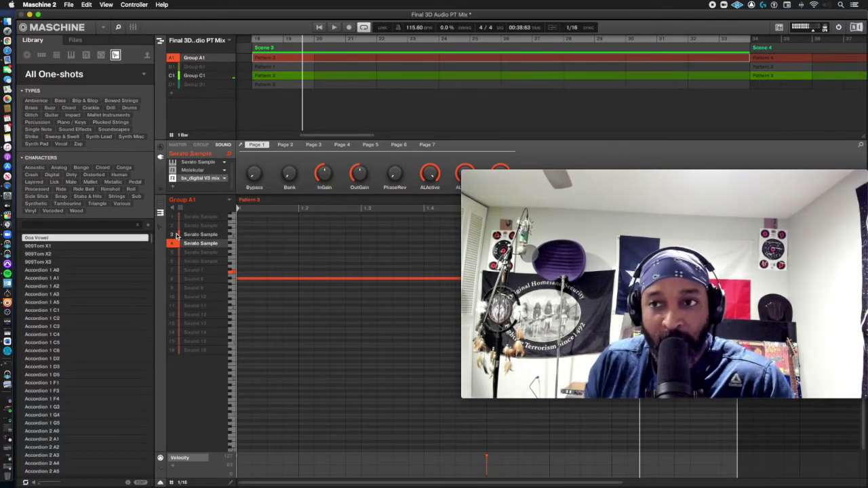
click(760, 49)
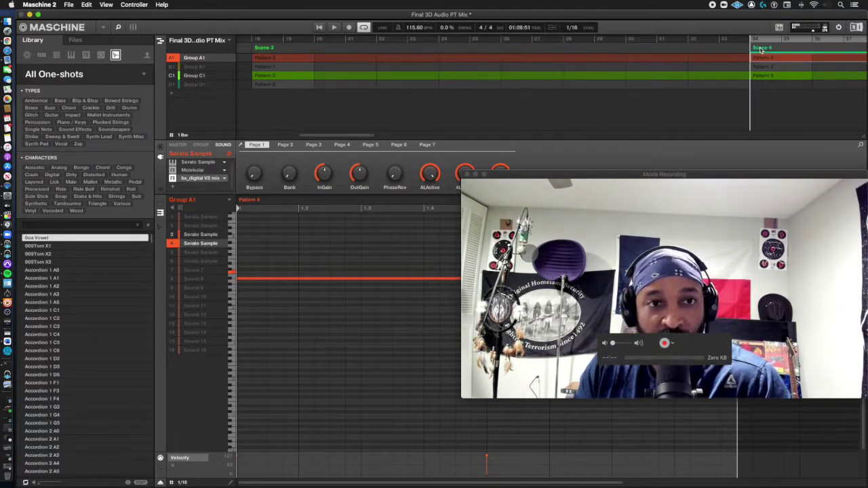
key(space)
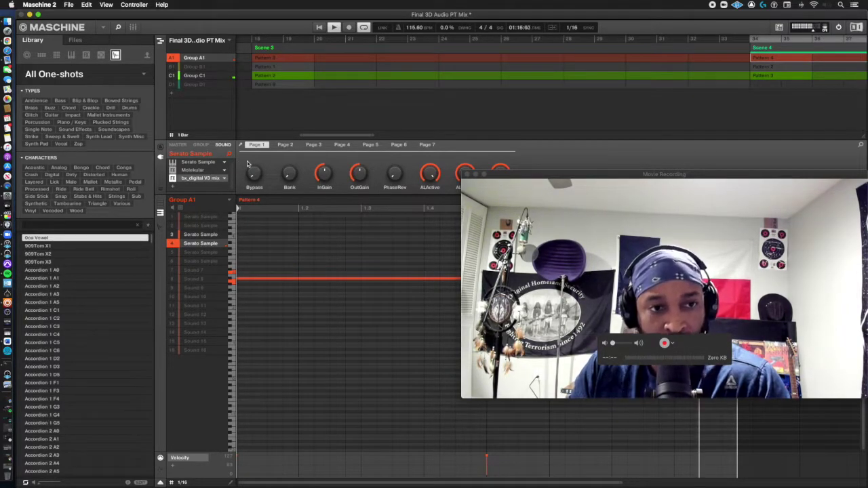
Close the Wind Chimes sound's equalizer and check the effect chain of Group B1's Impact sound
click(193, 67)
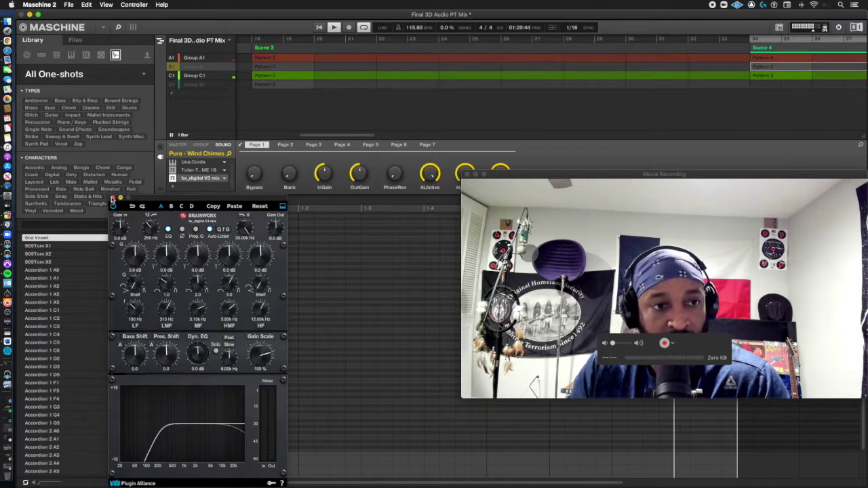
click(113, 200)
click(194, 75)
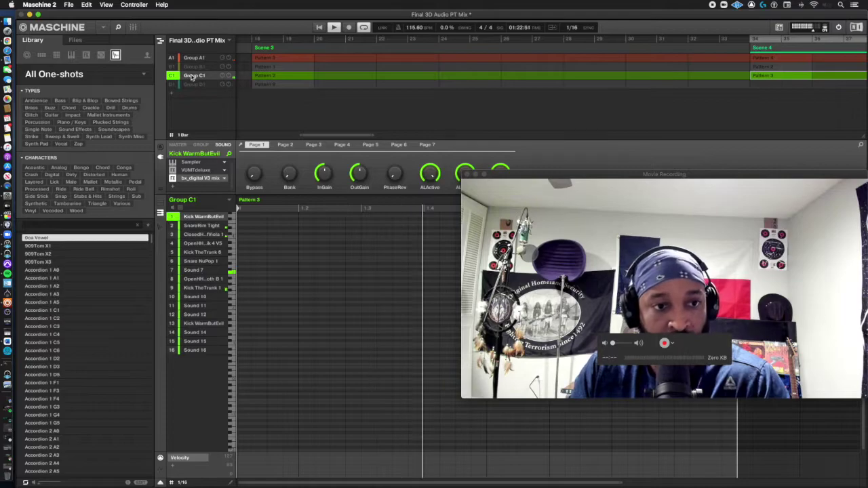
click(195, 85)
click(189, 67)
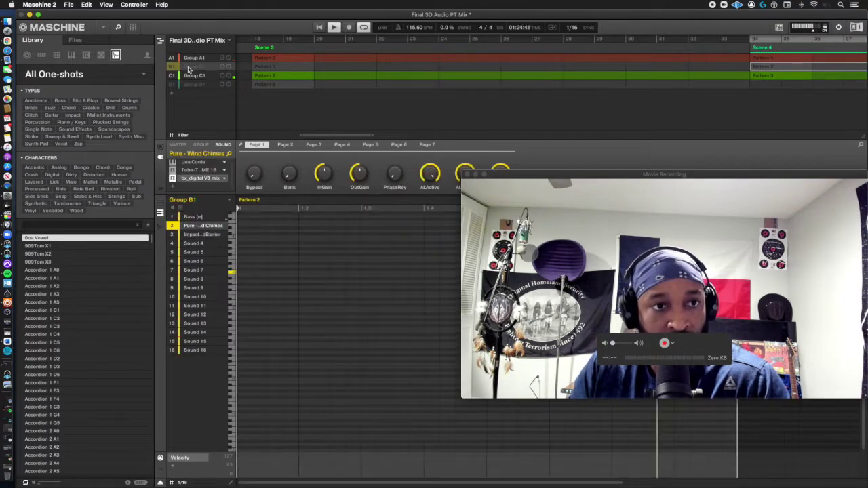
click(202, 234)
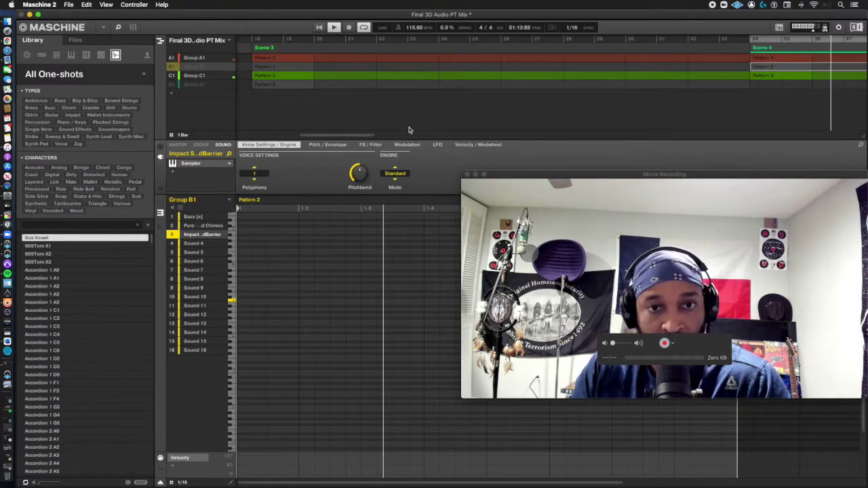
Check Group A1's third Serato Sample sound, and unmute Group B1 to hear it with Group C1 selected
drag(356, 134, 426, 137)
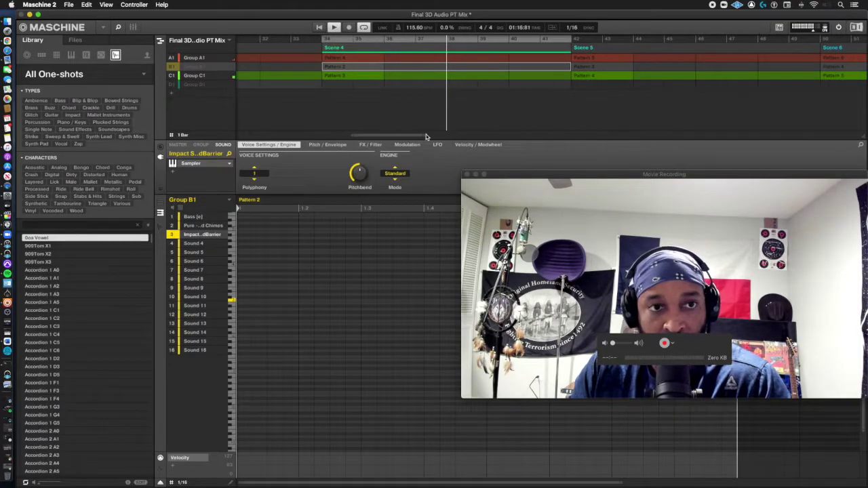
click(194, 57)
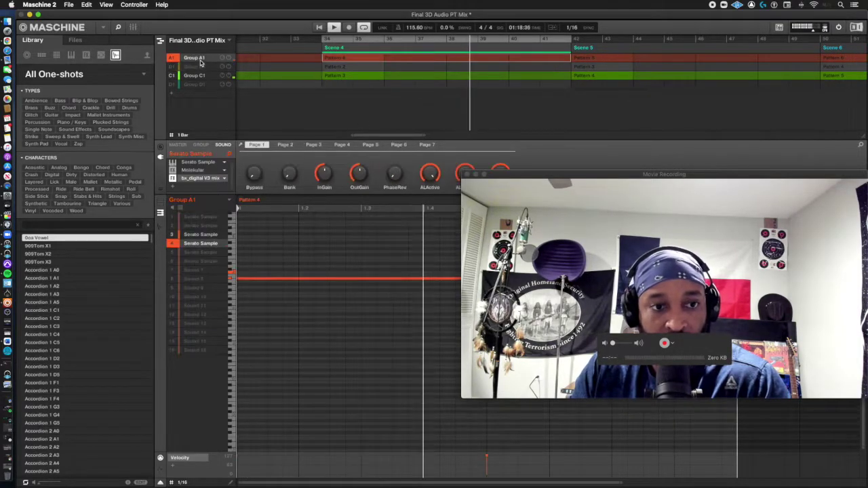
click(211, 235)
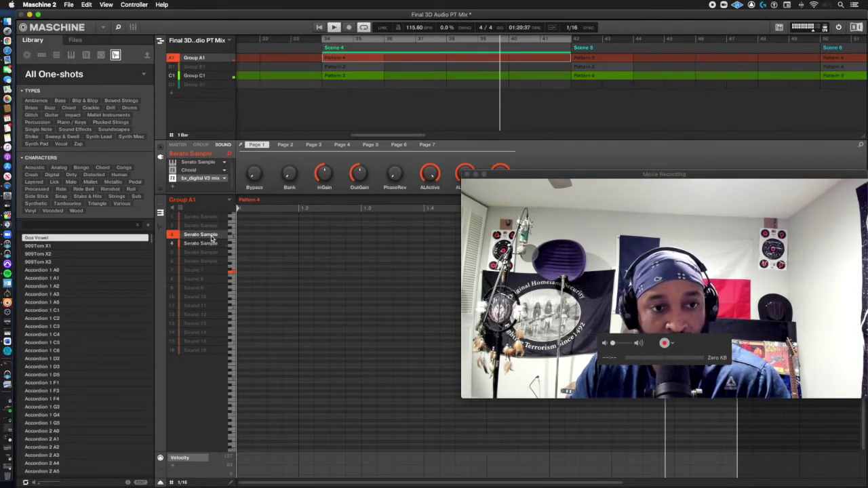
click(222, 67)
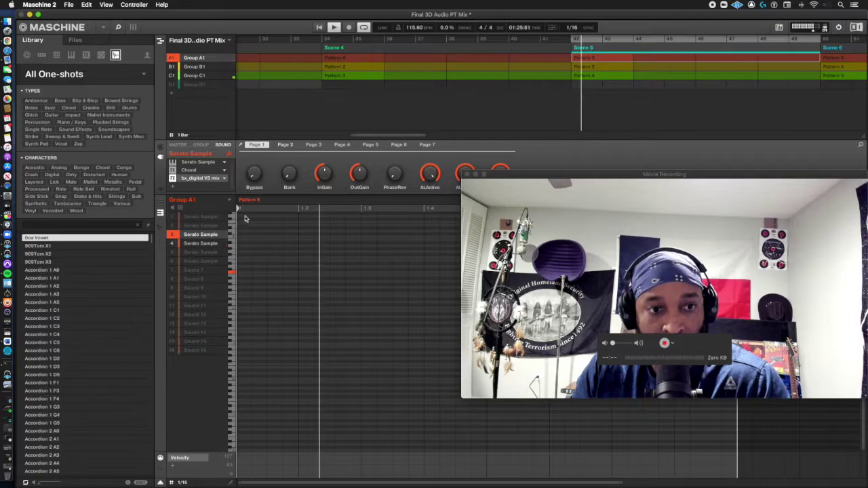
click(199, 77)
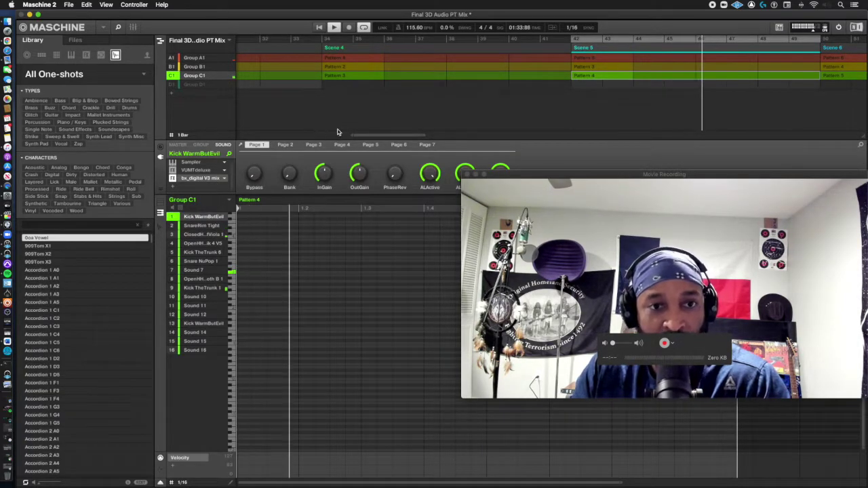
Solo Group A1 in Scene 5 and select its fourth Serato Sample sound
click(173, 60)
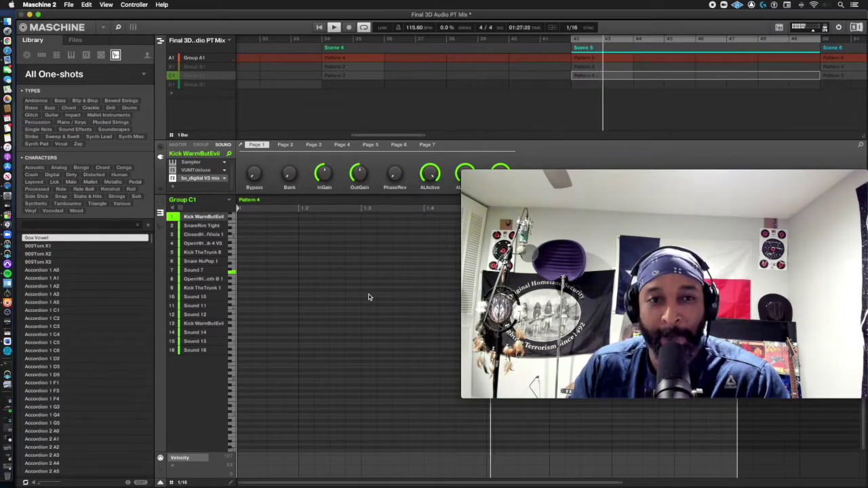
click(594, 62)
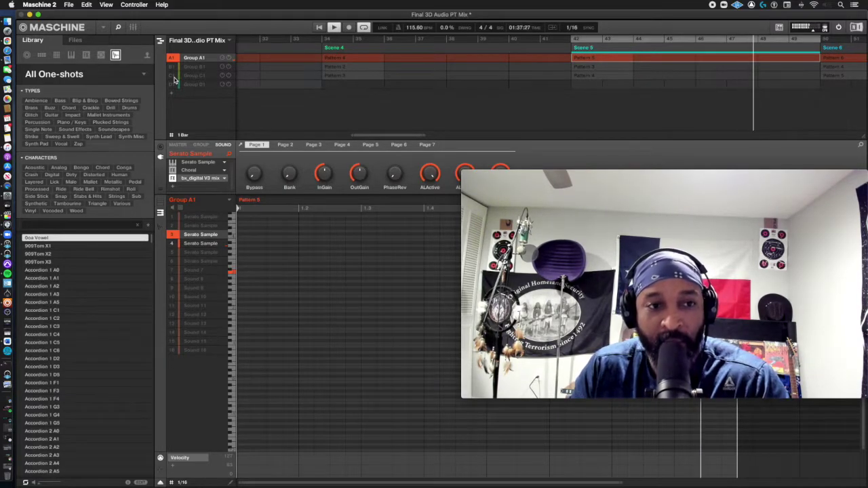
click(216, 243)
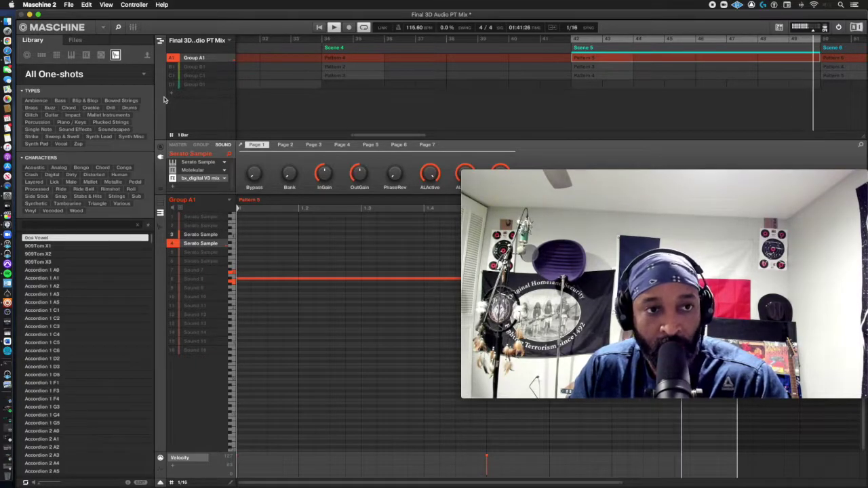
Bring Group C1 back in alongside Group A1, select it, and go to Scene 8 in the arrangement
click(170, 76)
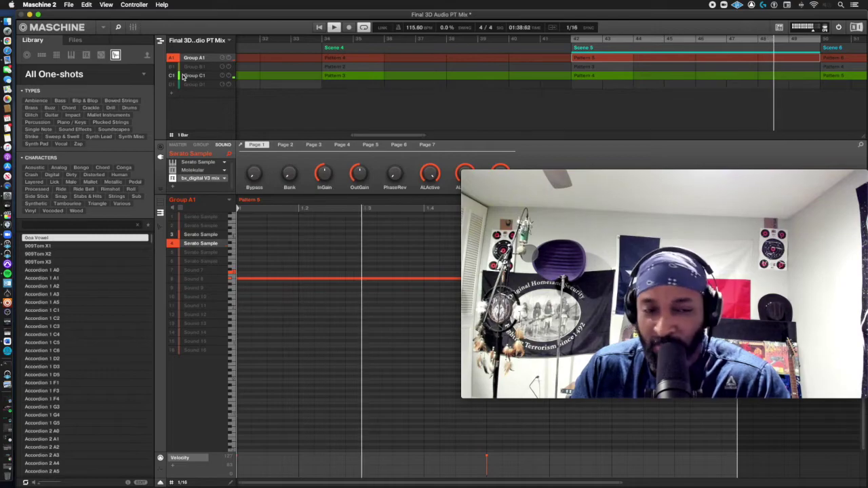
click(189, 76)
drag(402, 136, 510, 135)
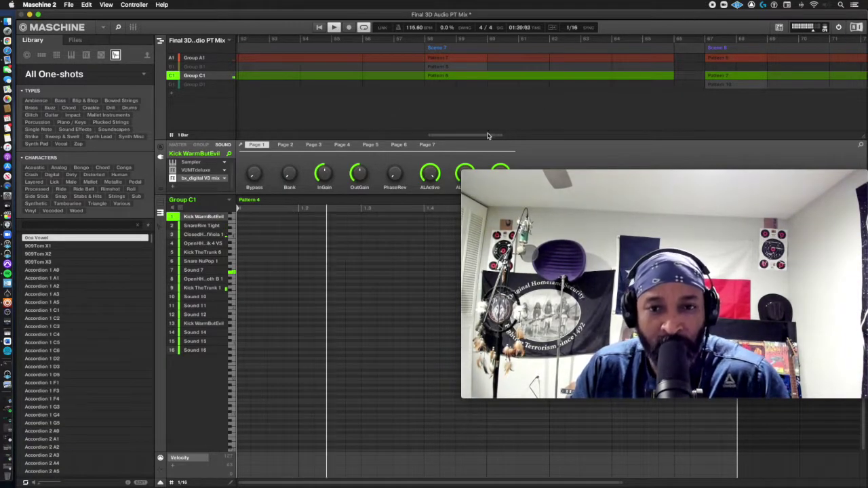
scroll(544, 57, right, 5)
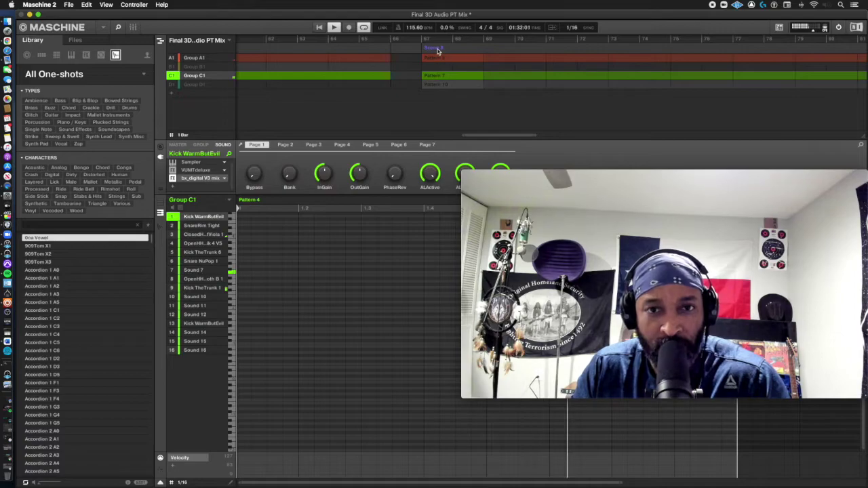